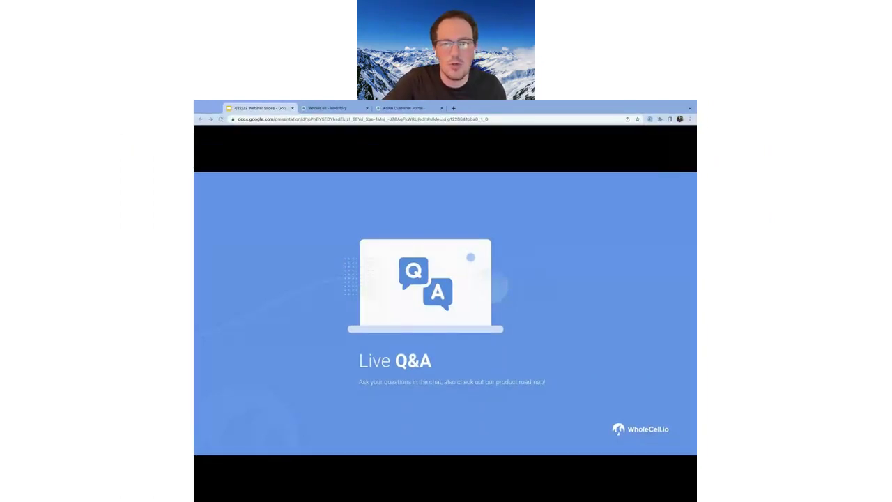
# Switch to the WholeCell inventory and open Settings, scrolling down to the Integrations links
pyautogui.click(321, 109)
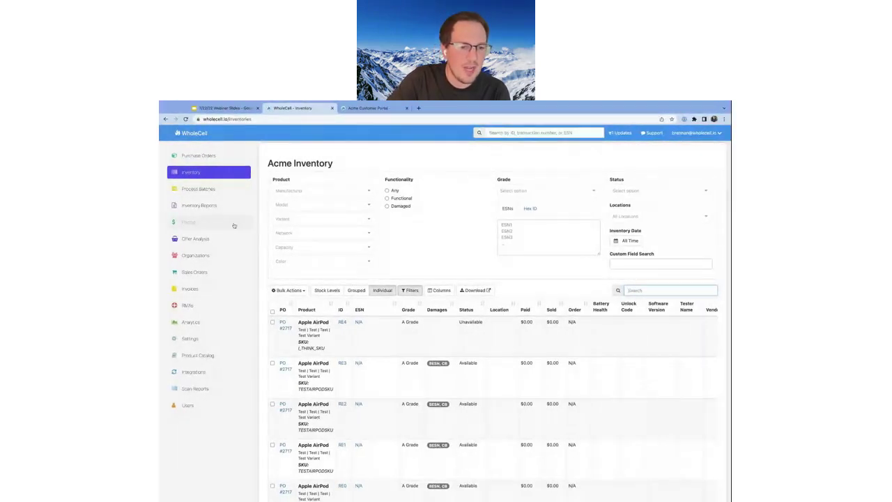
pyautogui.click(214, 339)
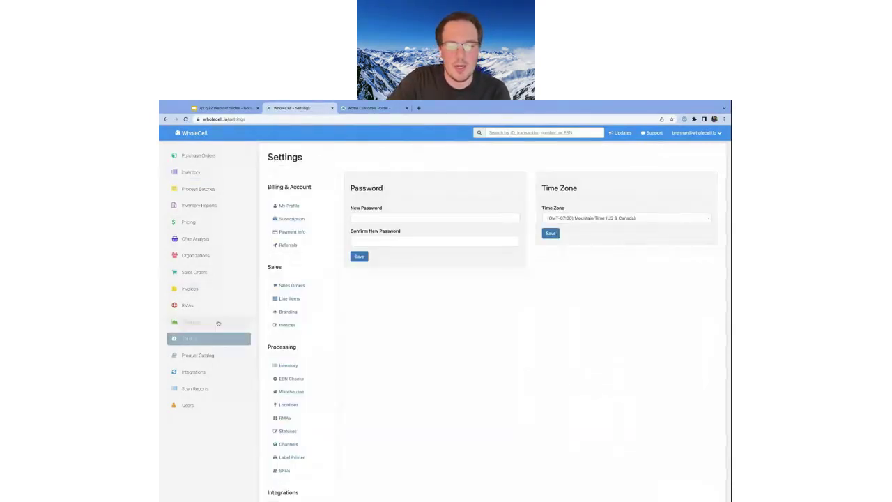
pyautogui.scroll(-3, 279, 292)
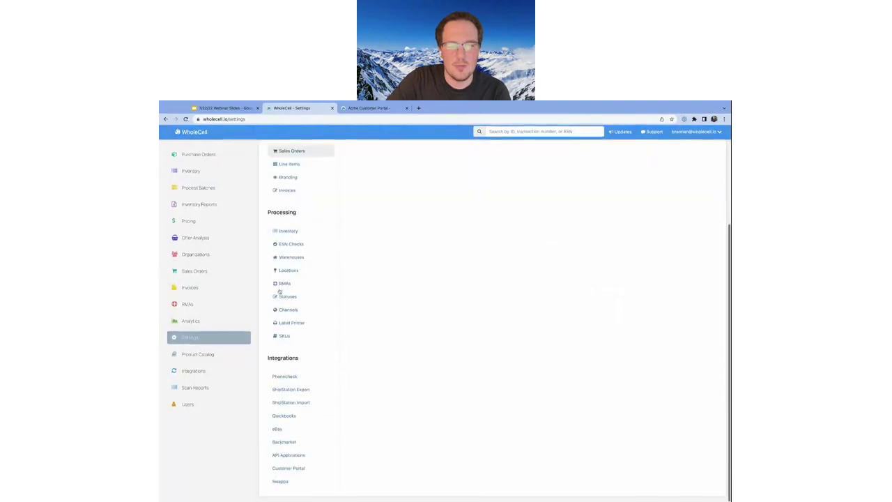
# Open the Customer Portal settings and launch the portal's URL in a new browser tab
pyautogui.click(293, 468)
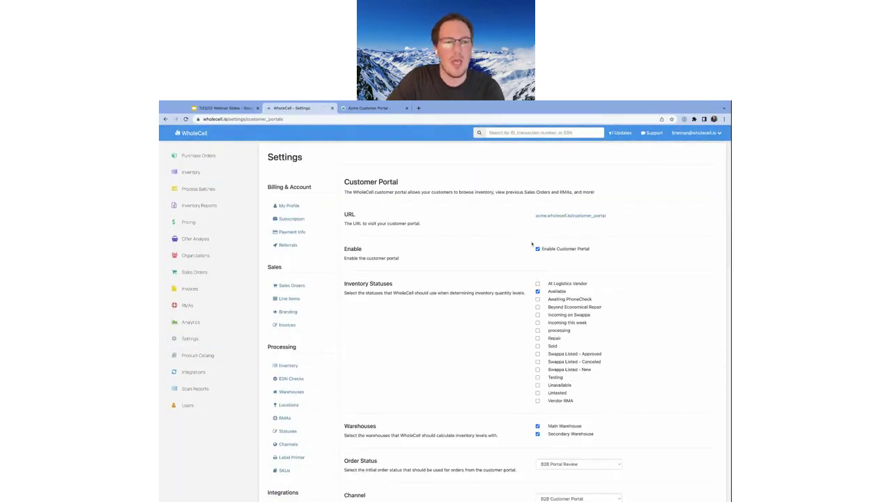
pyautogui.scroll(-1, 471, 292)
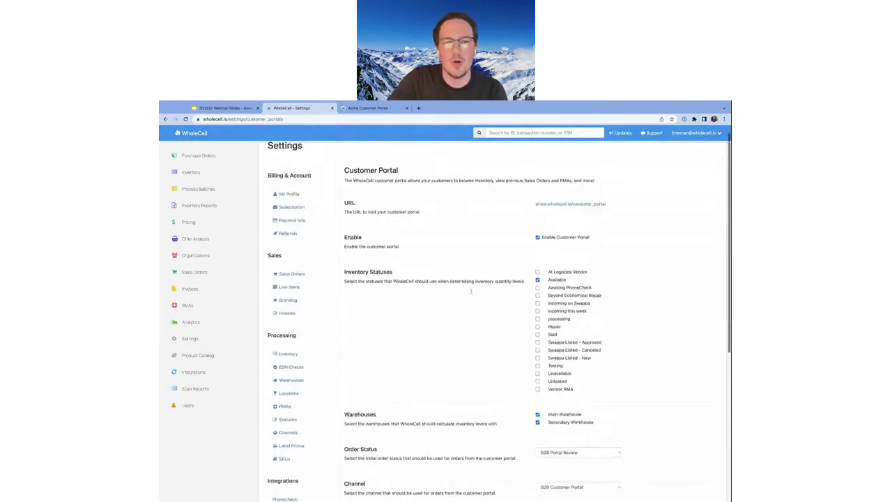
pyautogui.scroll(1, 471, 291)
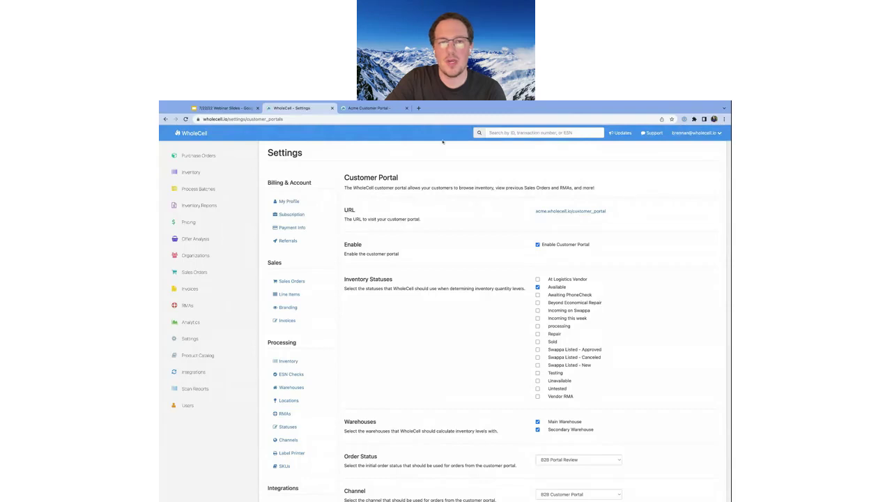
pyautogui.moveTo(543, 197); pyautogui.dragTo(552, 215)
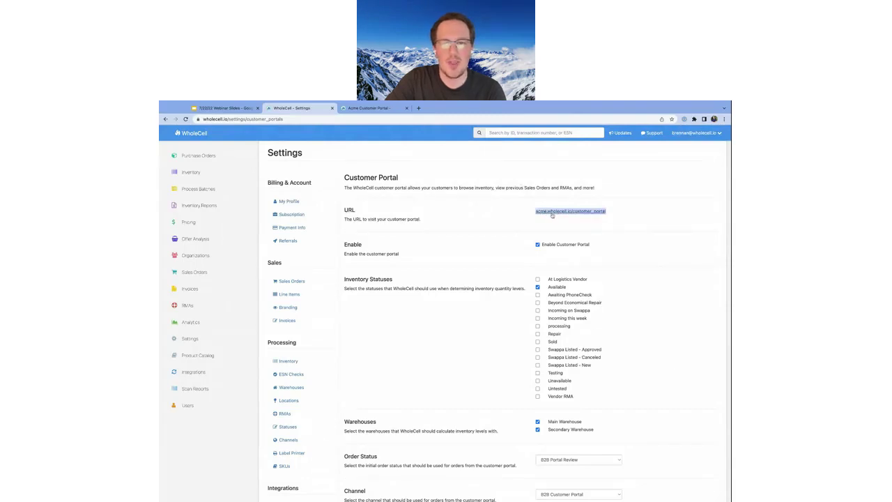
pyautogui.middleClick(552, 214)
pyautogui.click(516, 254)
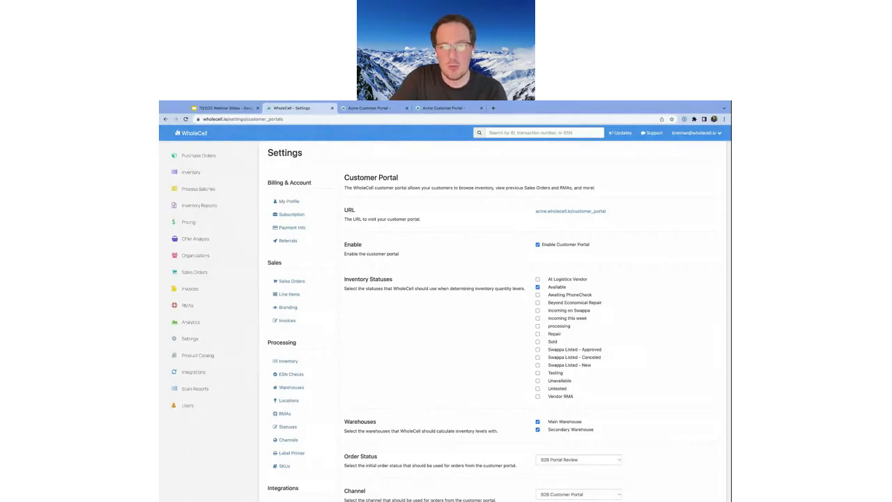
pyautogui.scroll(-1, 554, 249)
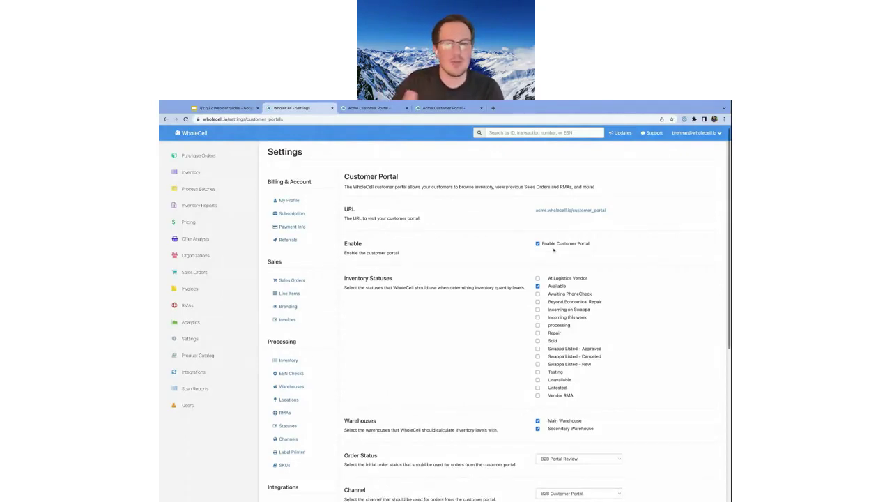
pyautogui.scroll(-1, 555, 250)
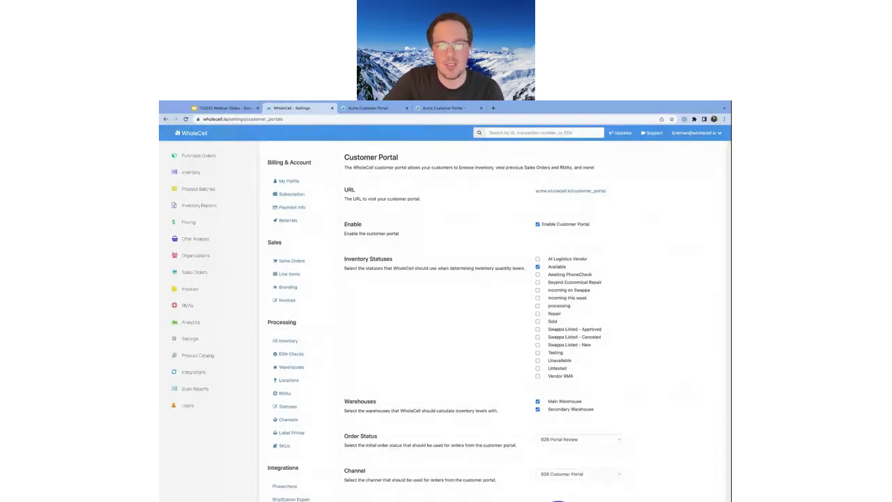
pyautogui.scroll(-1, 530, 313)
pyautogui.scroll(-3, 622, 234)
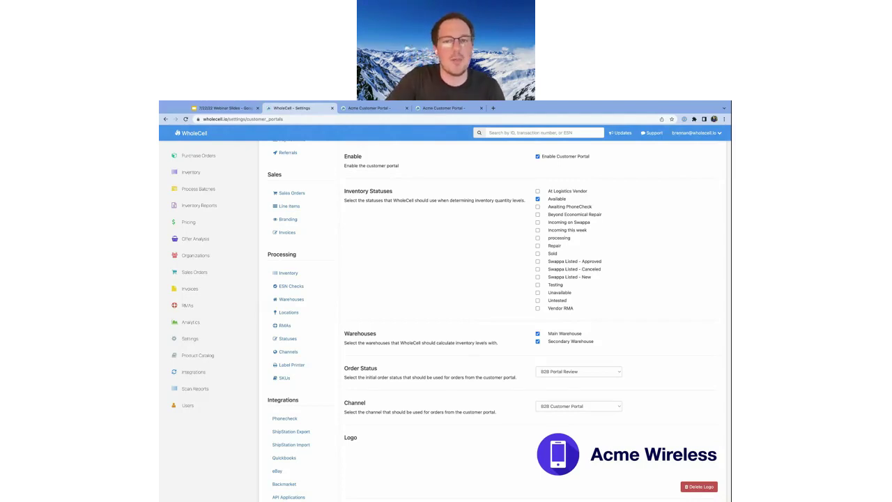
pyautogui.scroll(-1, 627, 218)
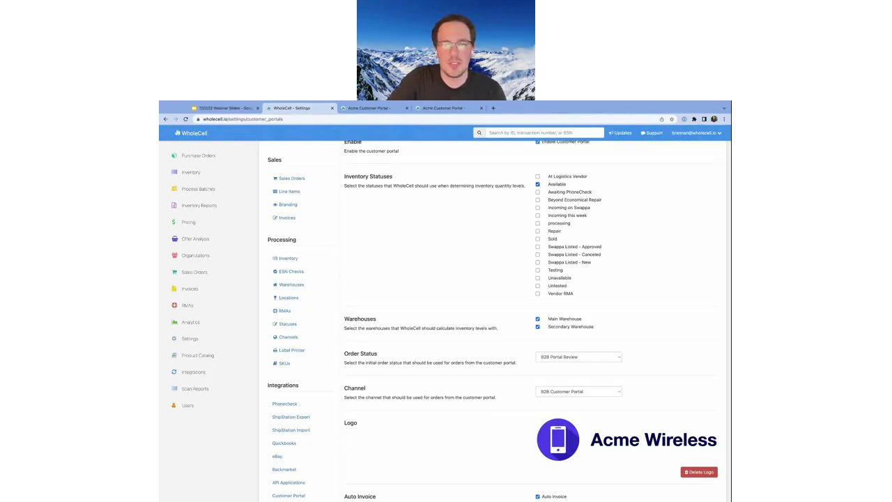
pyautogui.scroll(-1, 559, 227)
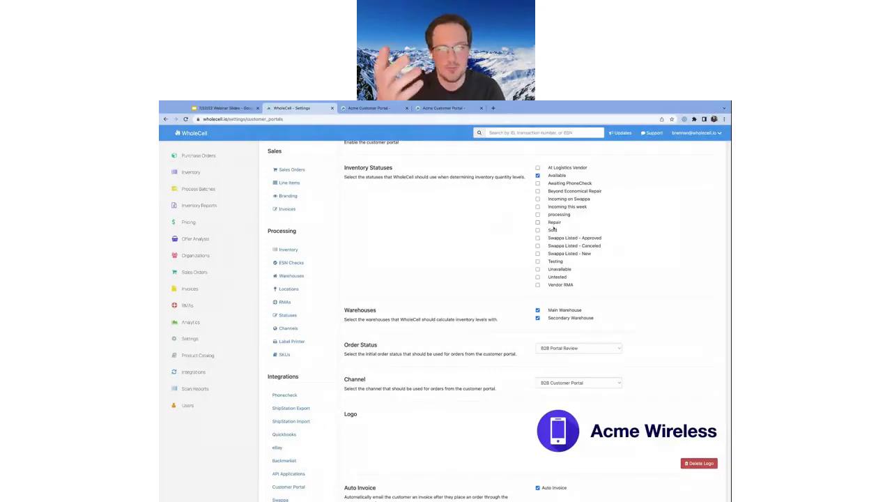
pyautogui.scroll(-1, 555, 227)
pyautogui.scroll(-1, 555, 227)
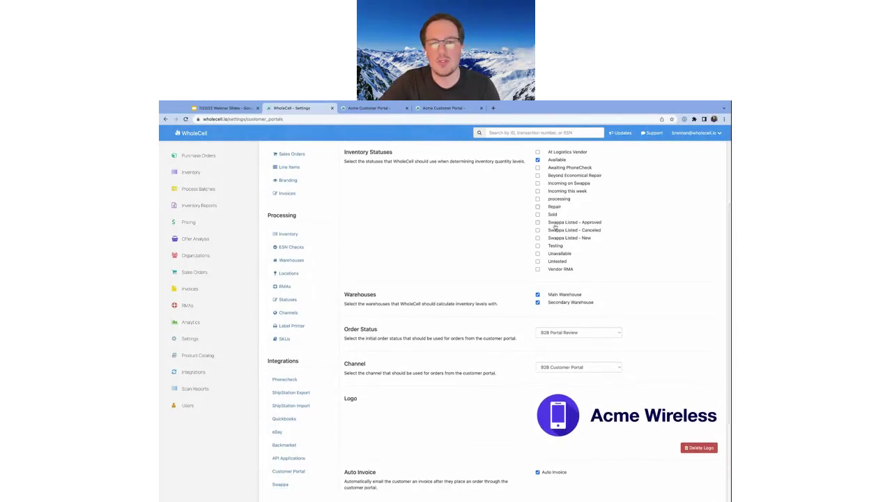
pyautogui.scroll(-3, 516, 229)
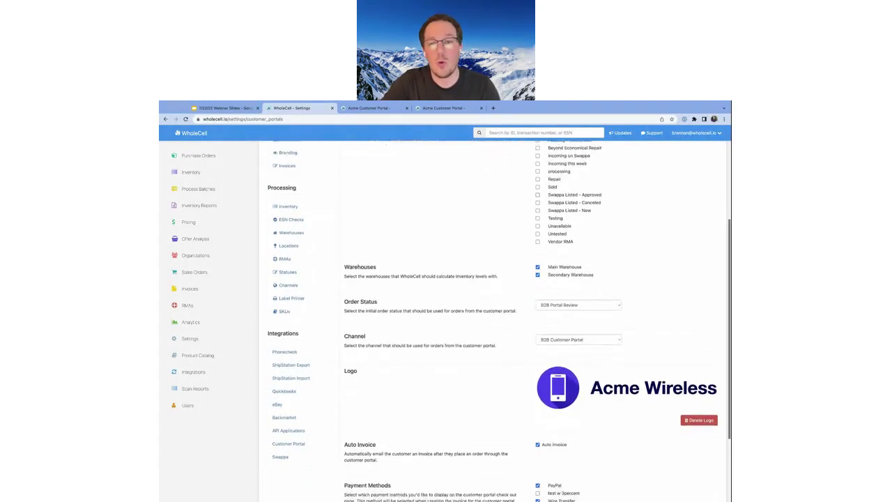
pyautogui.scroll(-2, 526, 252)
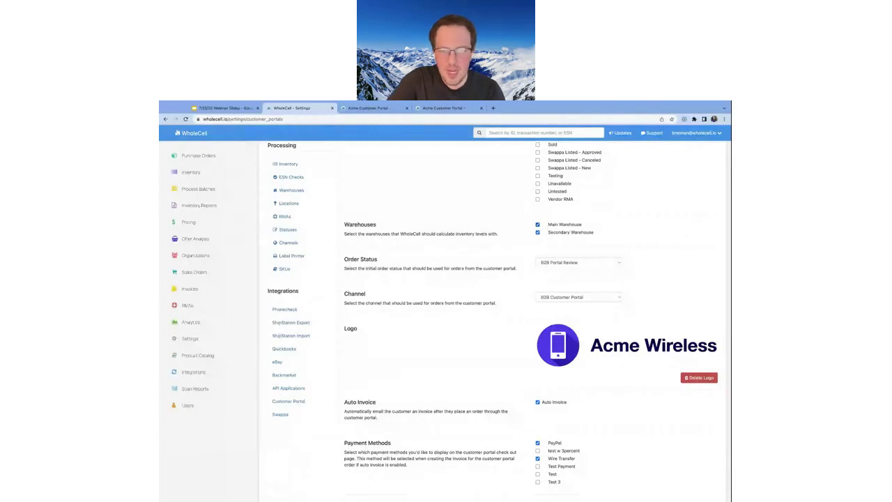
pyautogui.scroll(-1, 446, 314)
pyautogui.scroll(-1, 344, 241)
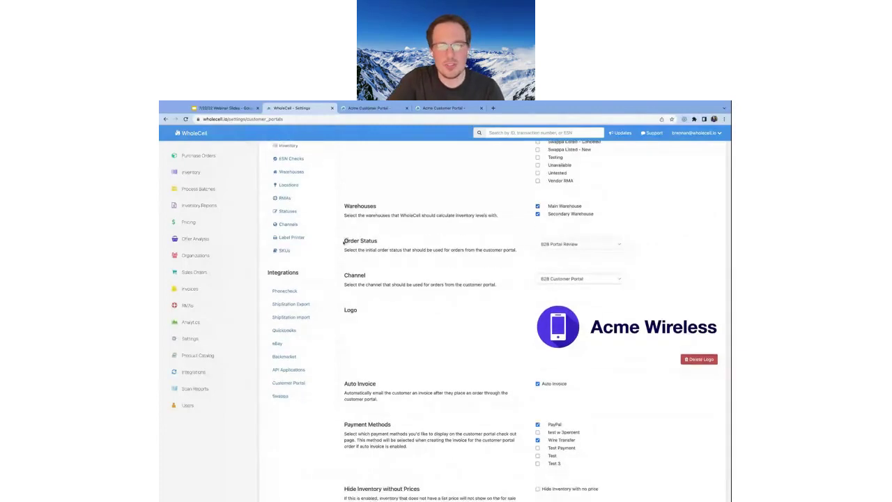
pyautogui.moveTo(345, 241); pyautogui.dragTo(393, 262)
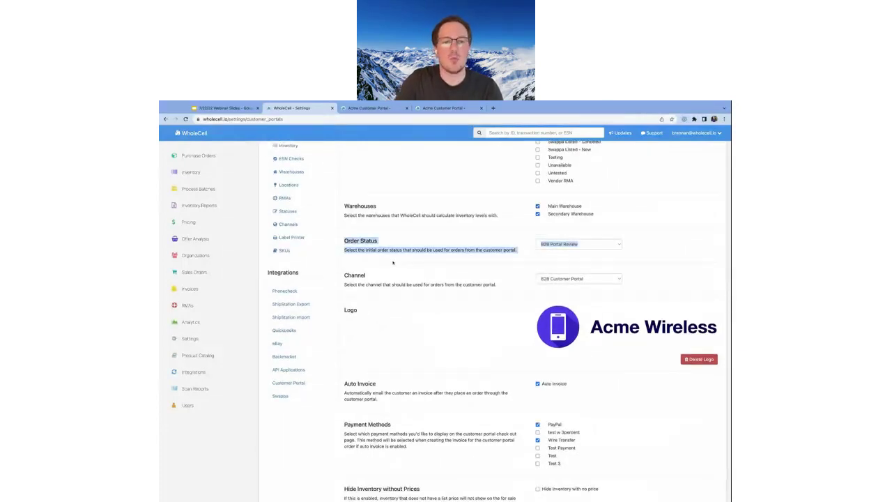
pyautogui.doubleClick(356, 275)
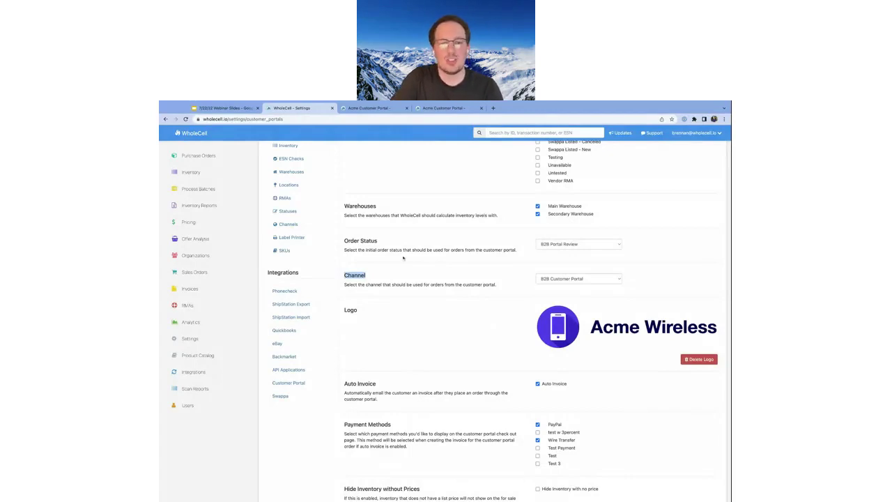
pyautogui.tripleClick(402, 252)
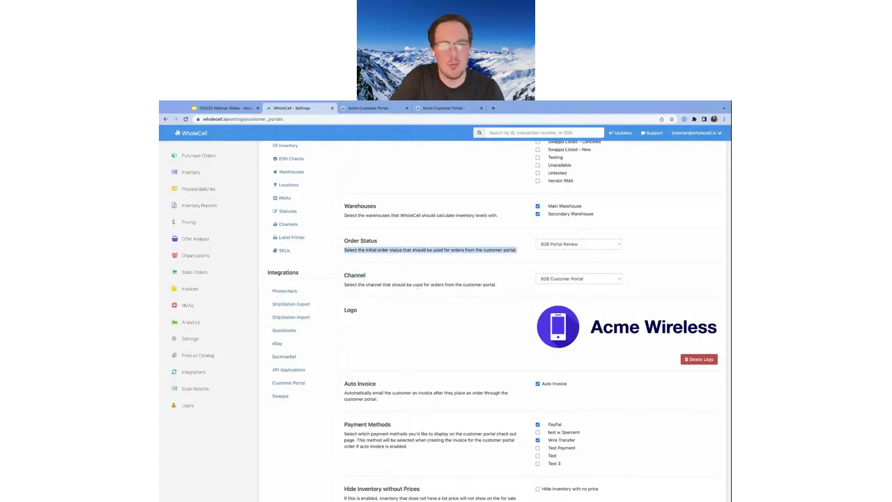
pyautogui.tripleClick(417, 285)
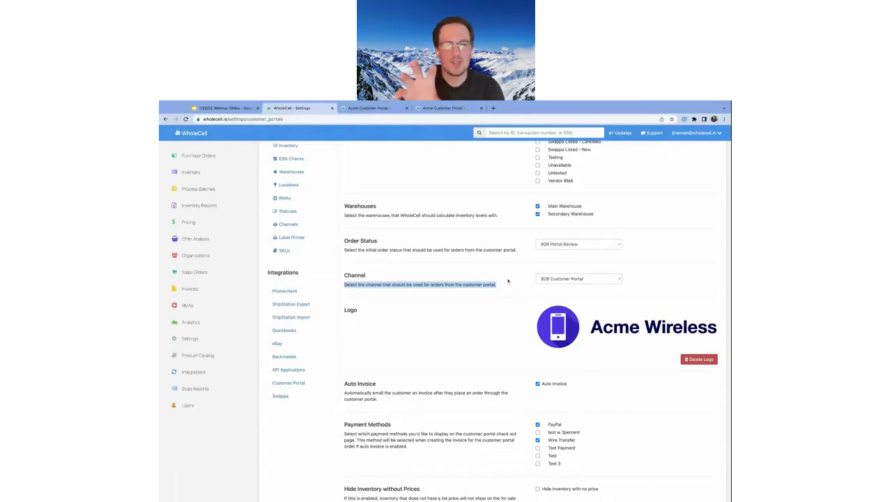
pyautogui.click(508, 280)
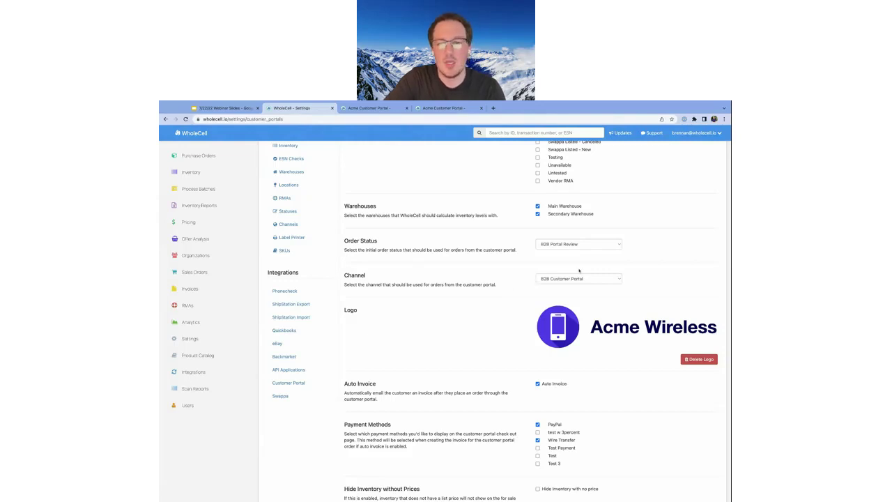
pyautogui.scroll(-1, 585, 273)
pyautogui.scroll(-1, 606, 292)
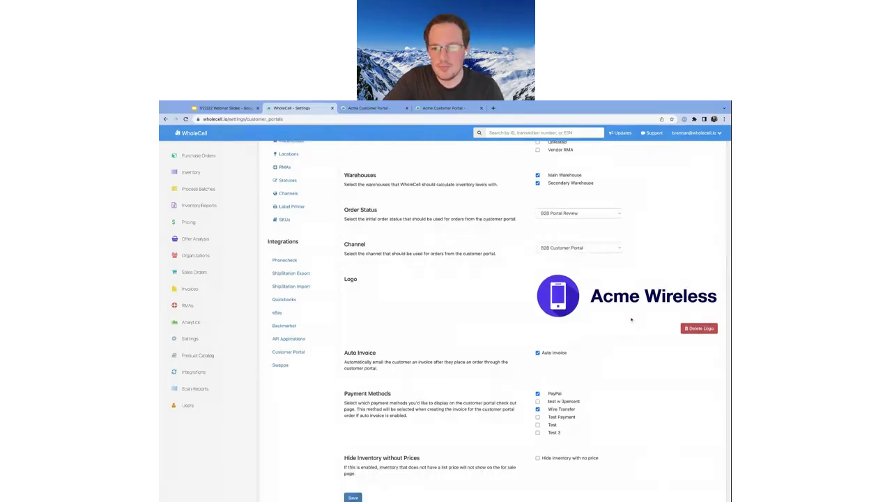
pyautogui.scroll(-1, 607, 328)
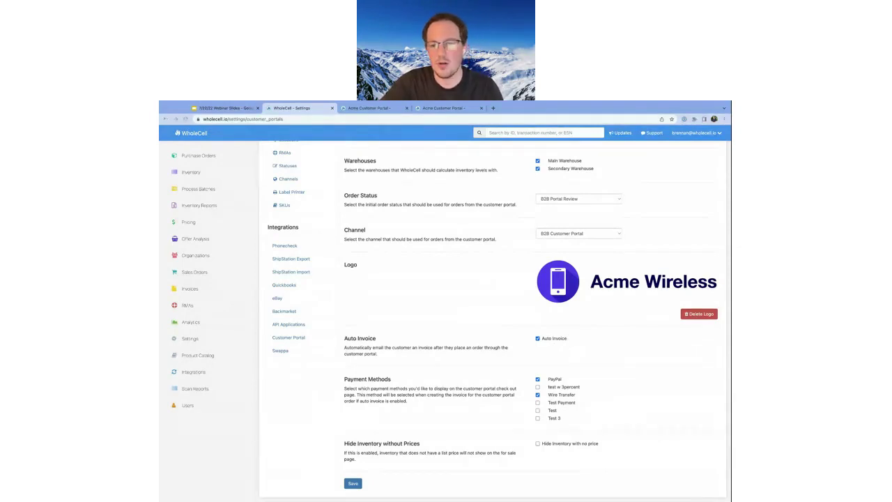
pyautogui.click(666, 338)
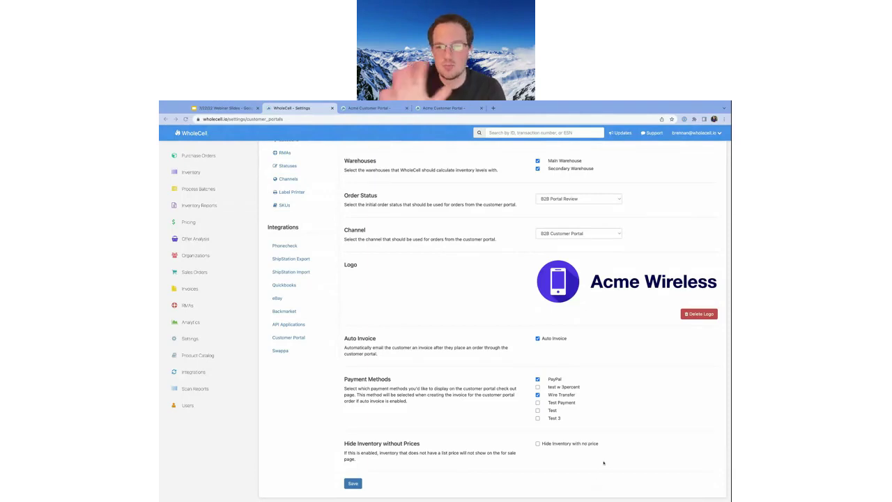
pyautogui.scroll(5, 598, 297)
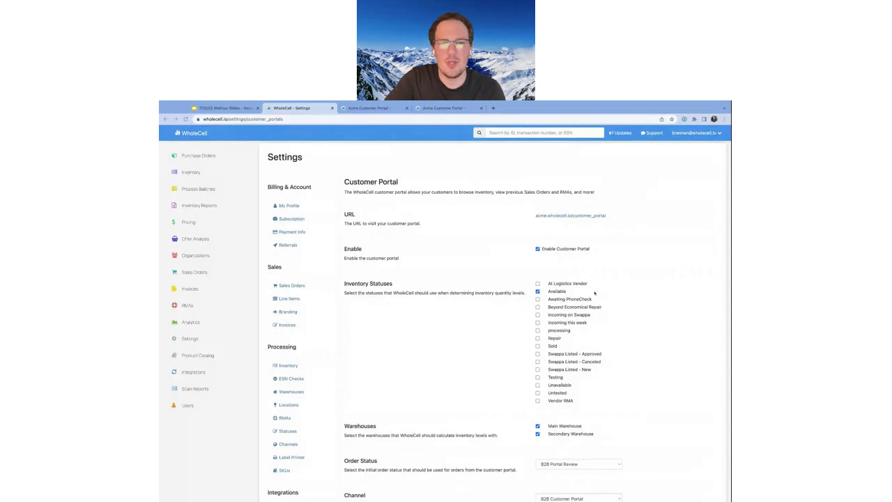
# Sign out of the Acme customer portal from its account menu and close the portal tab
pyautogui.click(379, 109)
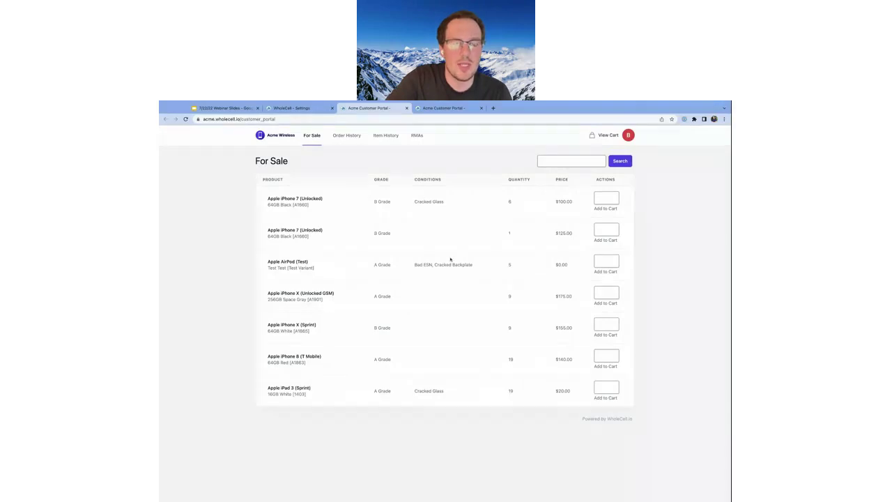
pyautogui.click(318, 109)
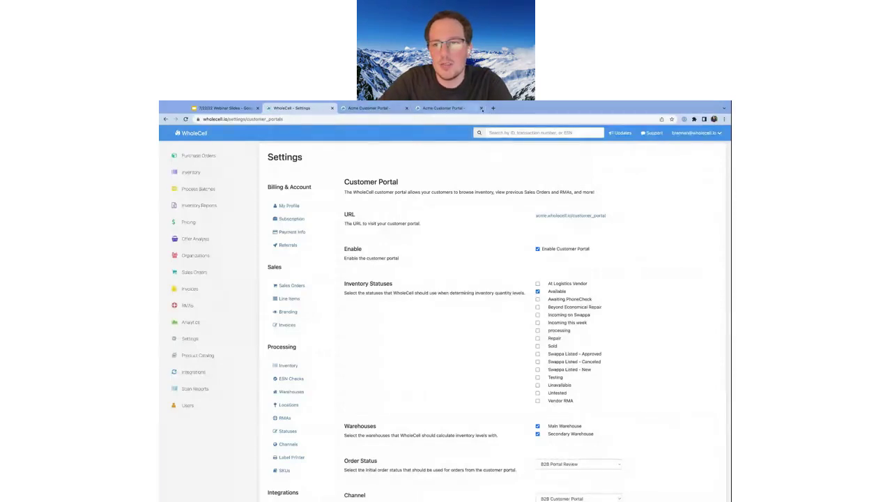
pyautogui.click(392, 110)
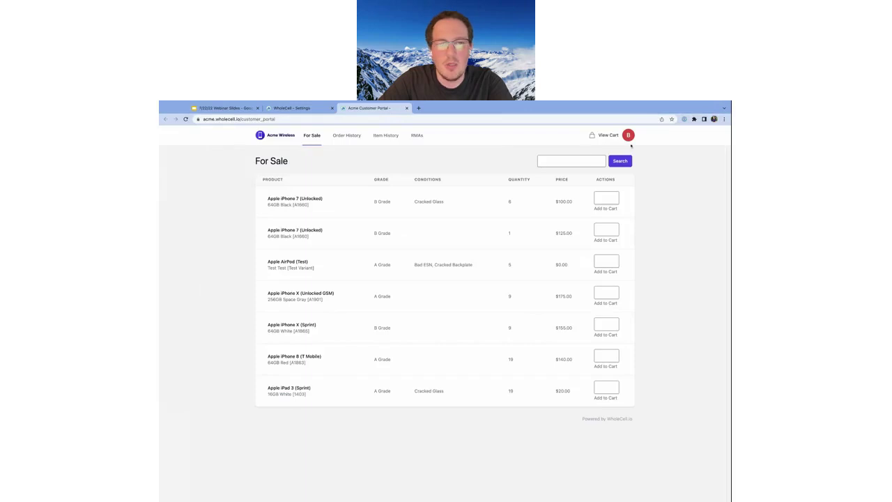
pyautogui.click(628, 135)
pyautogui.click(616, 149)
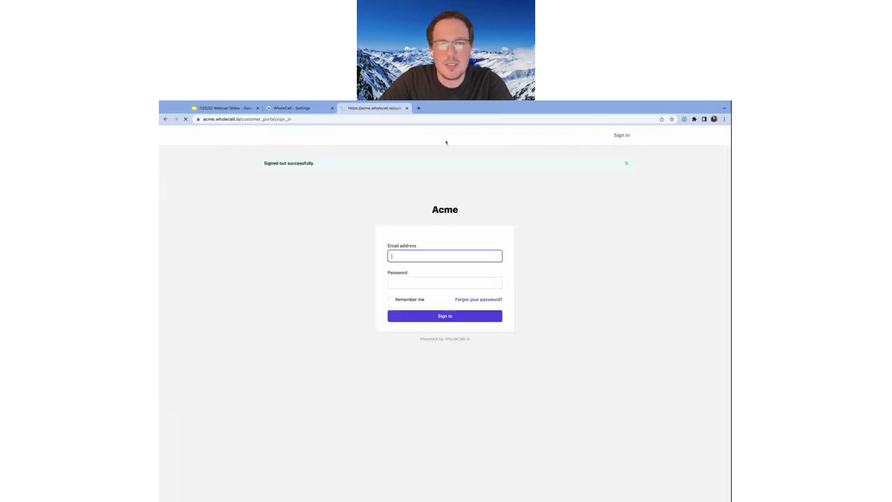
pyautogui.click(406, 108)
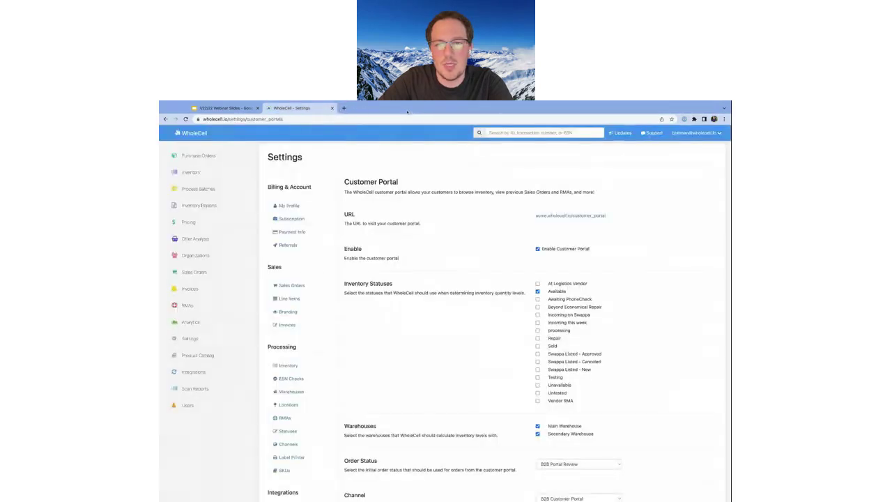
pyautogui.tripleClick(547, 216)
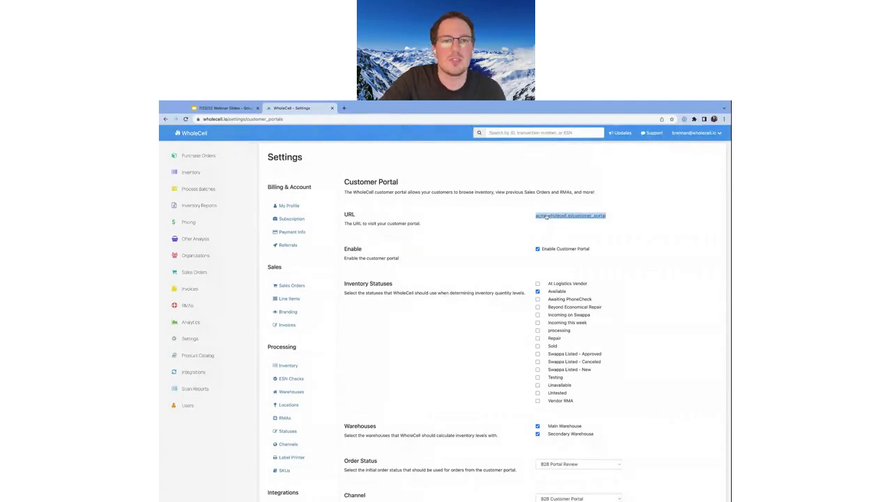
# Open the Acme customer portal sign-in page in a new tab and reload it
pyautogui.moveTo(347, 108); pyautogui.dragTo(363, 109)
pyautogui.click(313, 182)
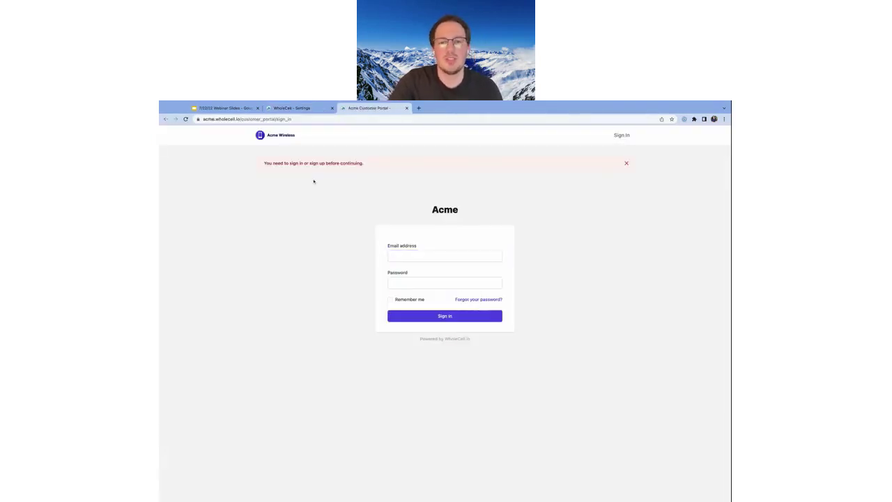
pyautogui.click(280, 119)
pyautogui.press('Return')
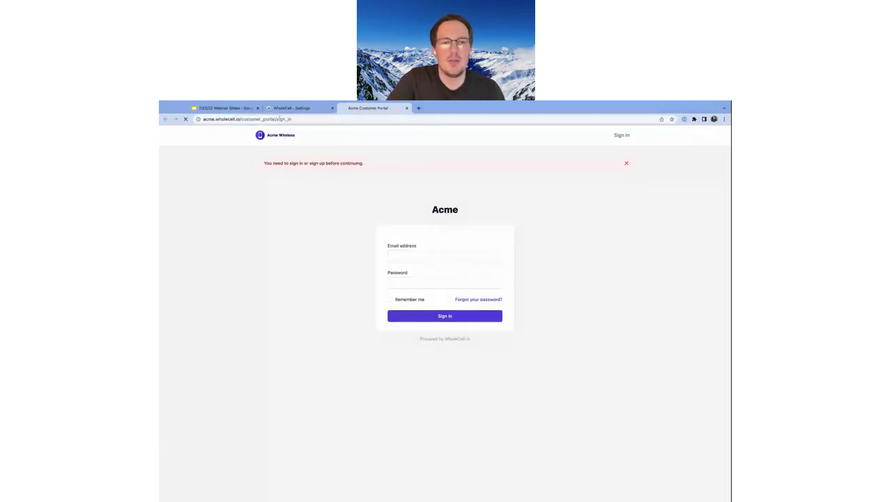
pyautogui.click(284, 150)
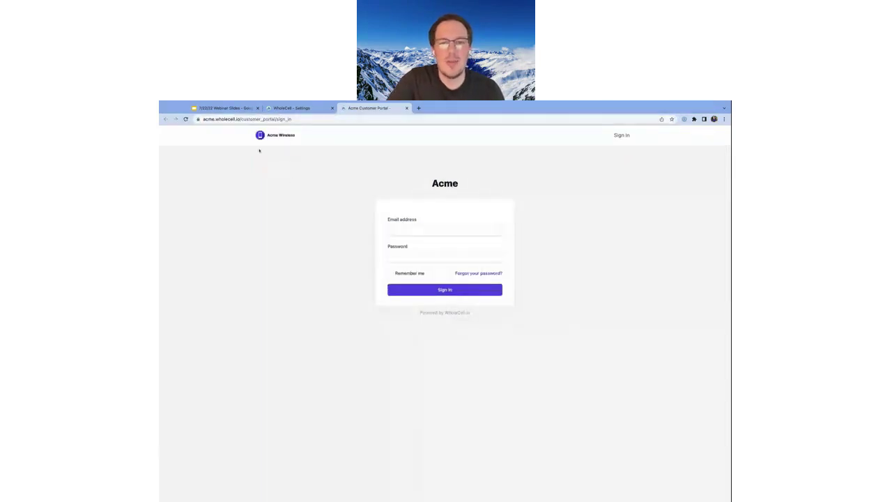
pyautogui.moveTo(438, 184); pyautogui.dragTo(458, 183)
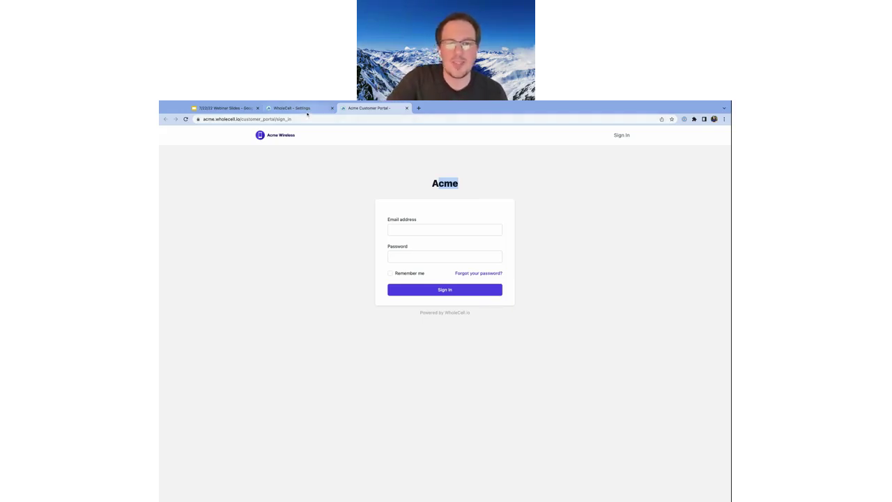
# Search Organizations for the customer by name and open its empty Customer Portal Accounts page
pyautogui.click(291, 108)
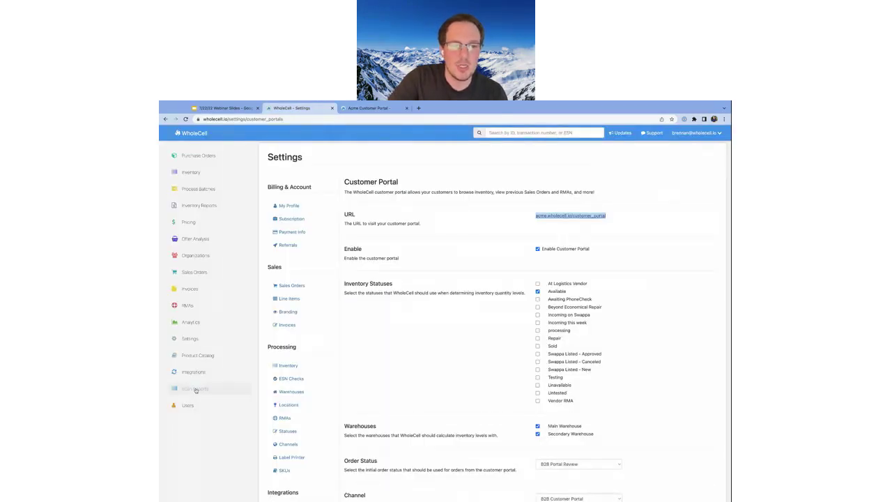
pyautogui.click(189, 258)
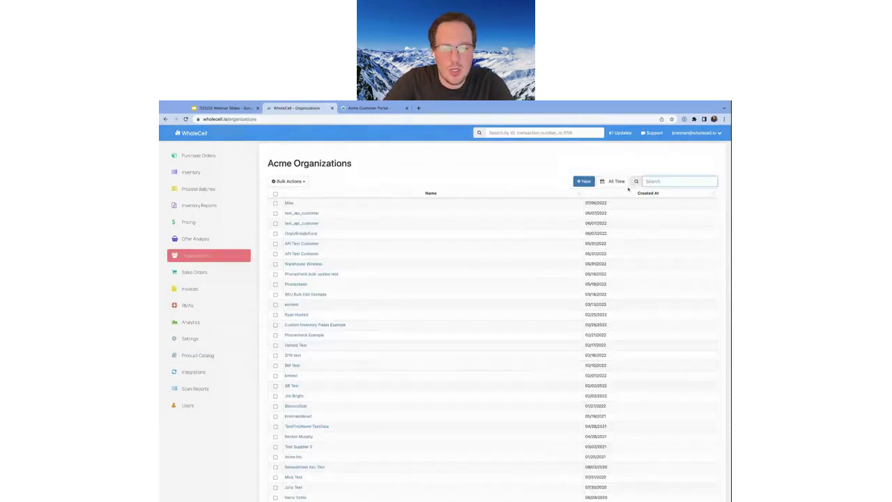
pyautogui.click(658, 182)
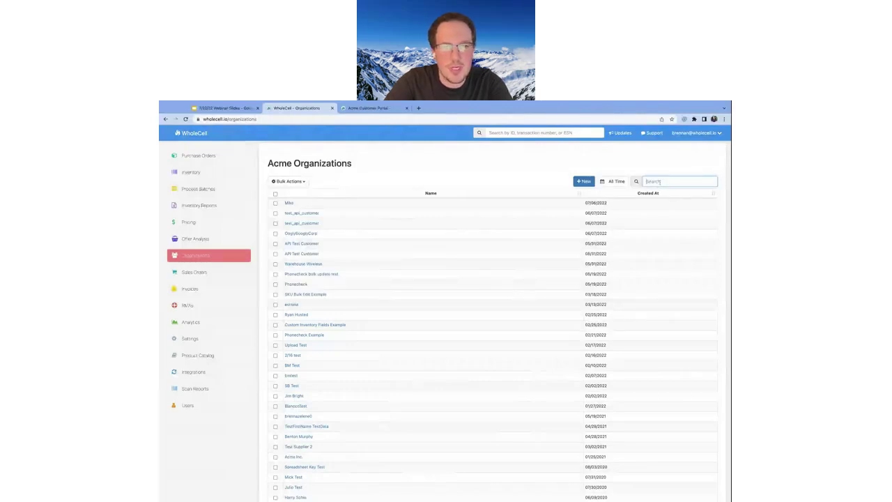
pyautogui.write('Ryan')
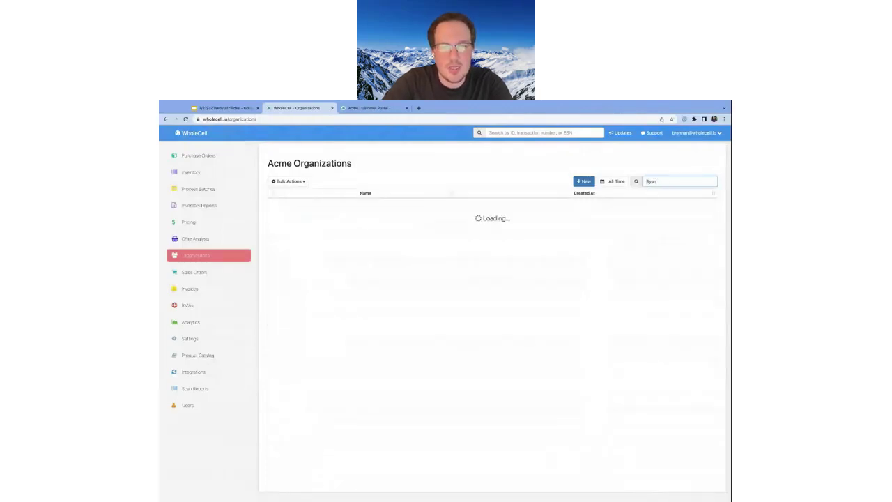
pyautogui.click(297, 205)
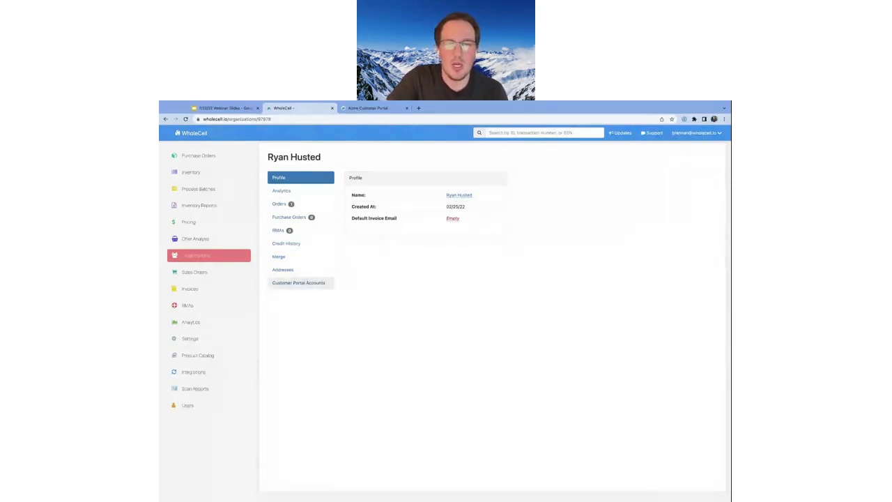
pyautogui.click(286, 287)
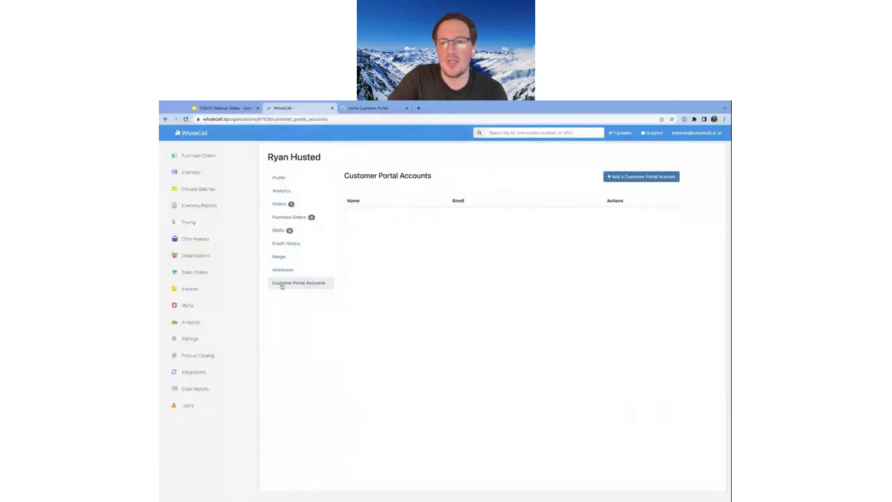
pyautogui.click(641, 176)
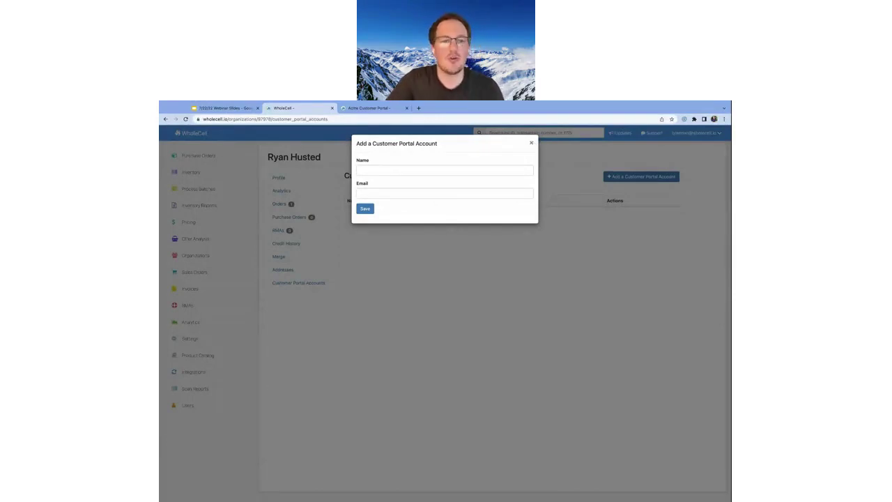
pyautogui.click(530, 144)
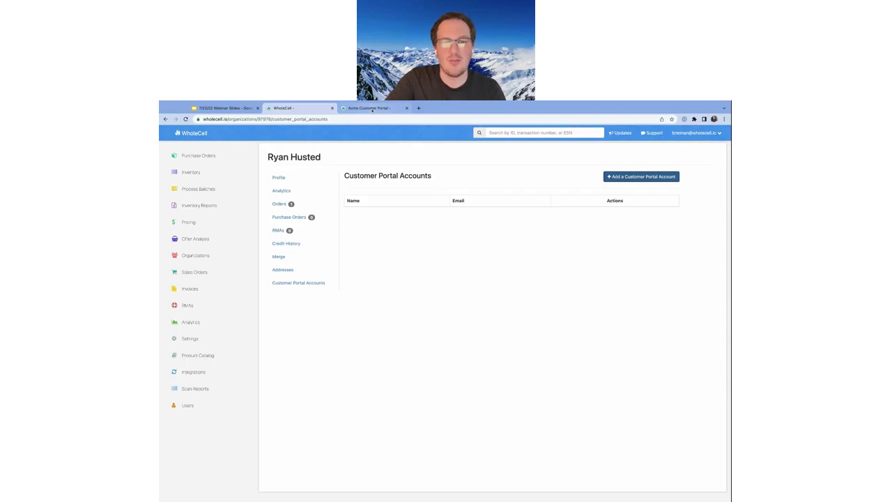
pyautogui.click(361, 112)
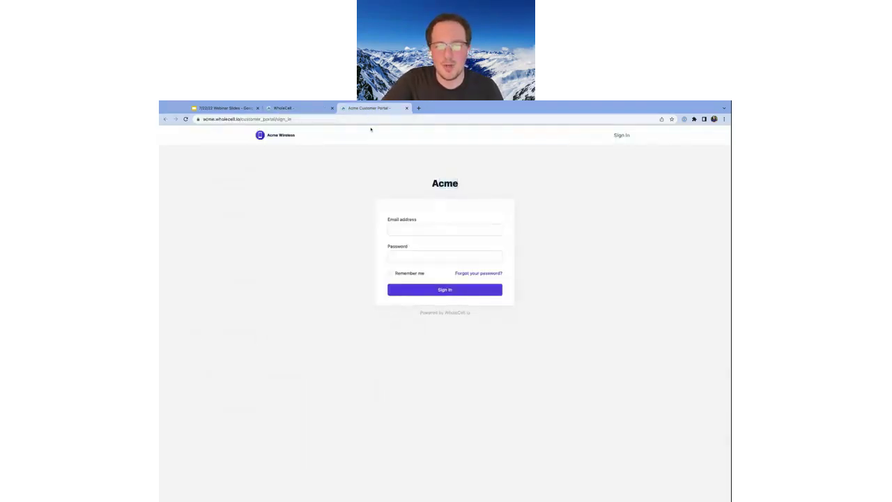
pyautogui.click(413, 230)
pyautogui.click(413, 244)
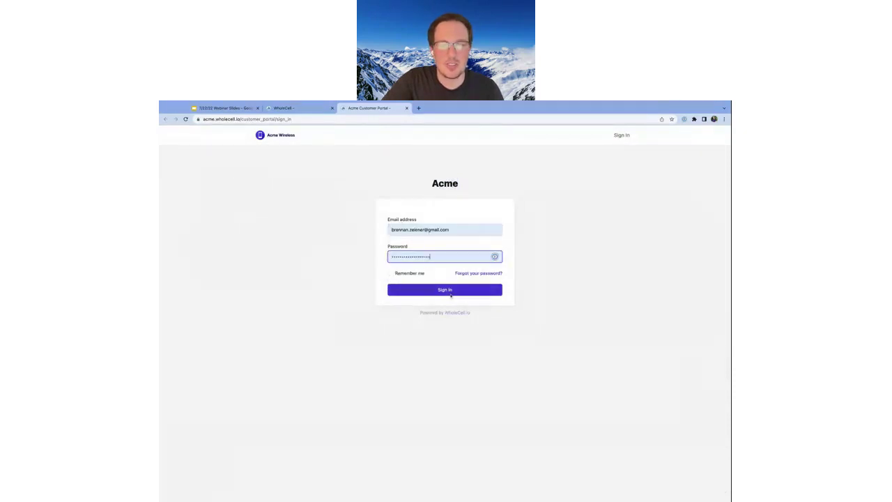
pyautogui.click(420, 293)
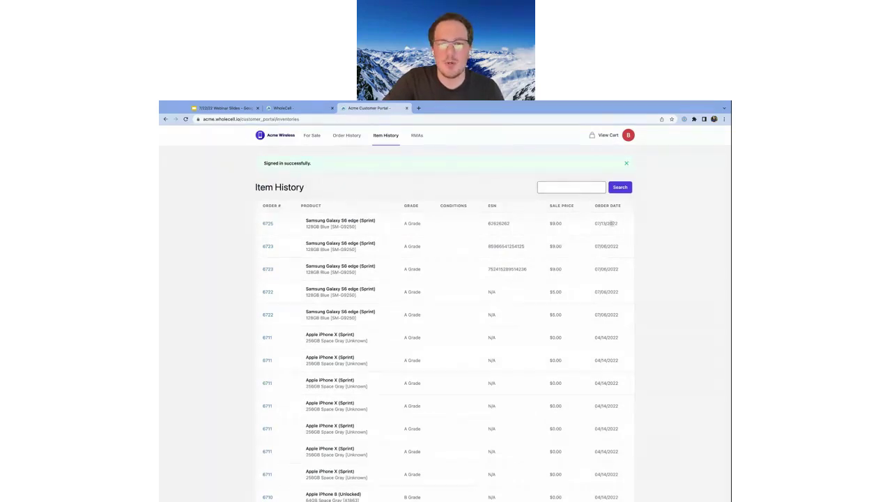
pyautogui.moveTo(611, 223); pyautogui.dragTo(308, 227)
pyautogui.scroll(-5, 308, 227)
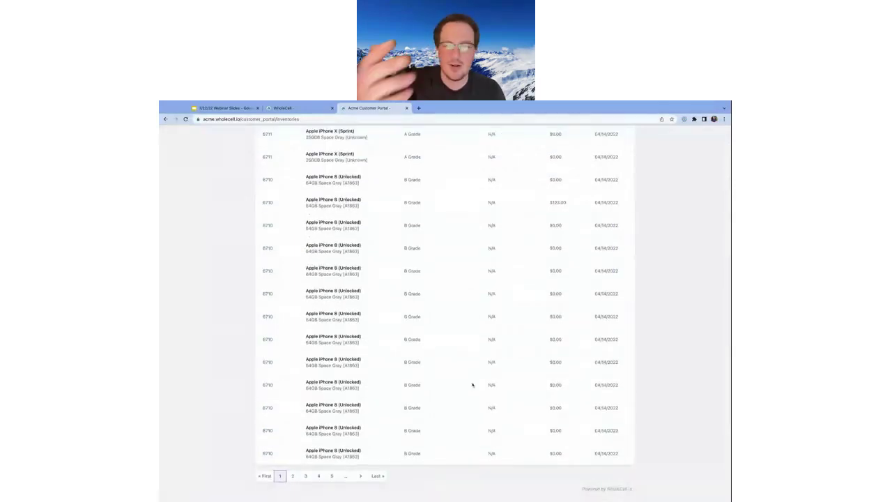
pyautogui.scroll(5, 507, 339)
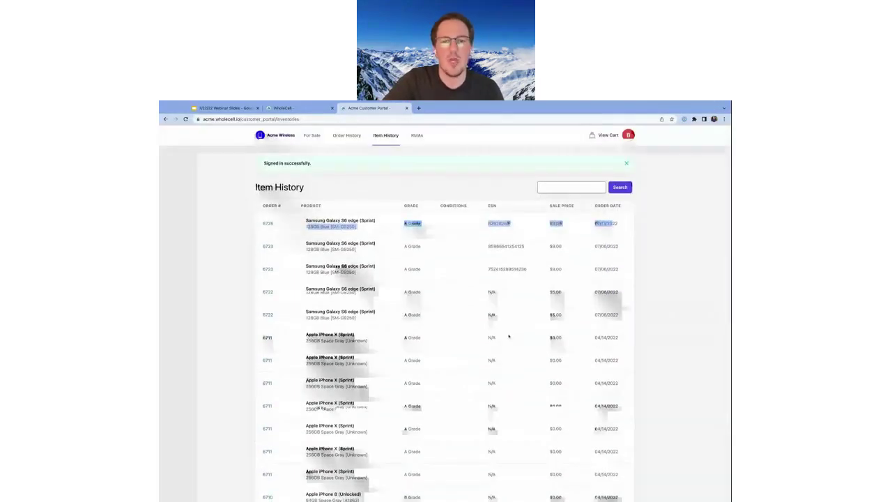
pyautogui.click(497, 335)
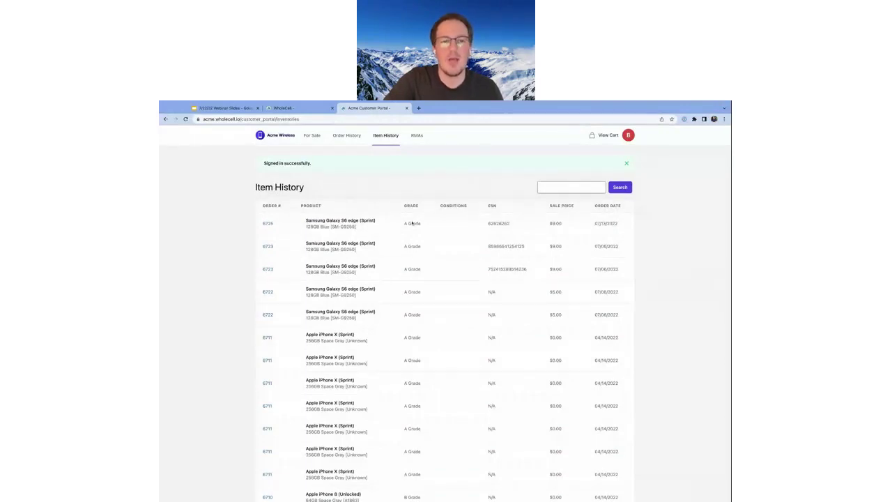
pyautogui.moveTo(306, 221); pyautogui.dragTo(361, 228)
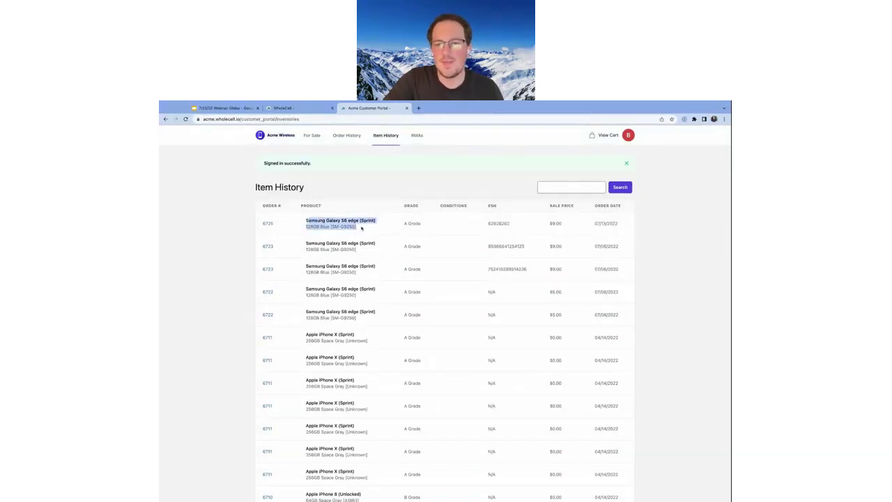
pyautogui.doubleClick(496, 224)
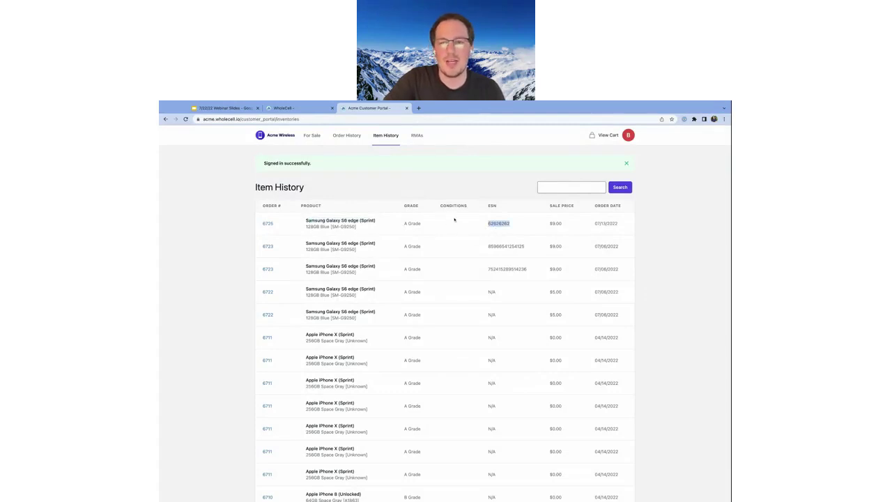
pyautogui.doubleClick(554, 224)
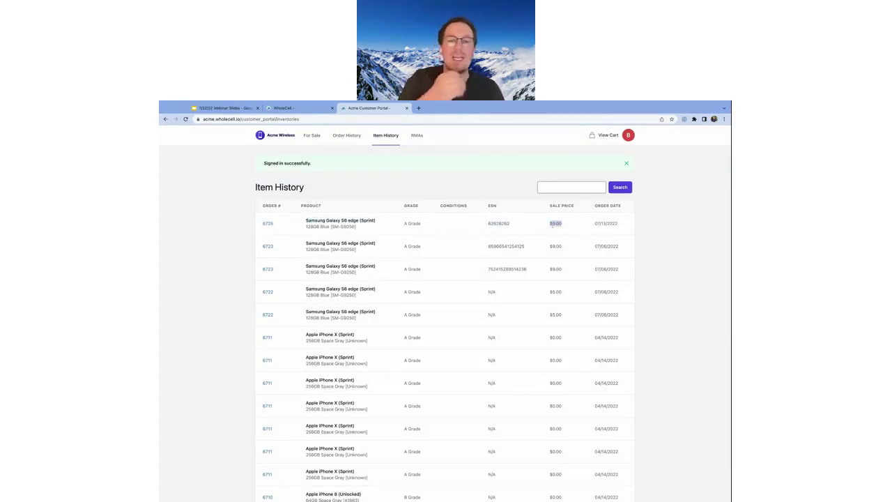
pyautogui.moveTo(619, 224); pyautogui.dragTo(594, 224)
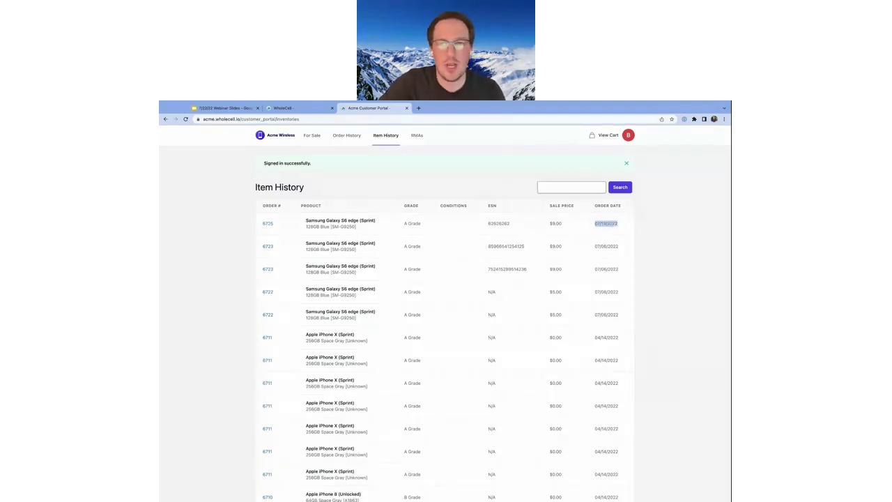
pyautogui.click(573, 188)
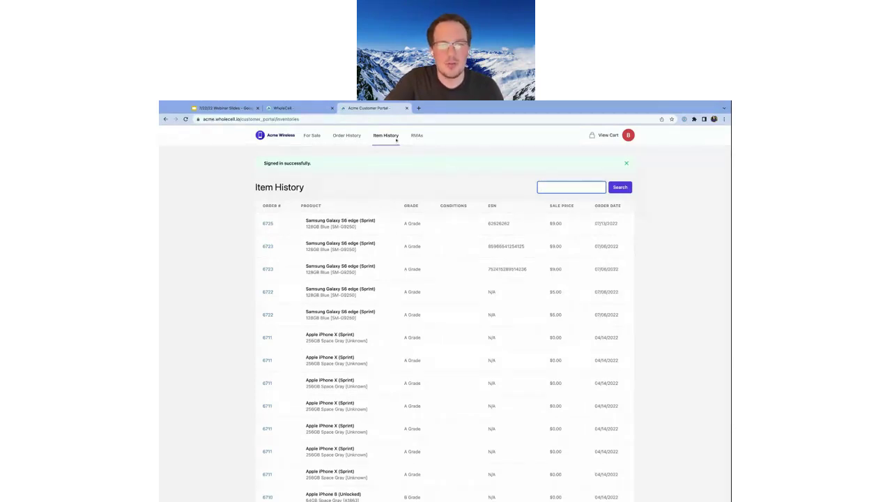
# Check the portal Order History, then view the RMAs list with RMAs #28, #27 and #26
pyautogui.click(347, 140)
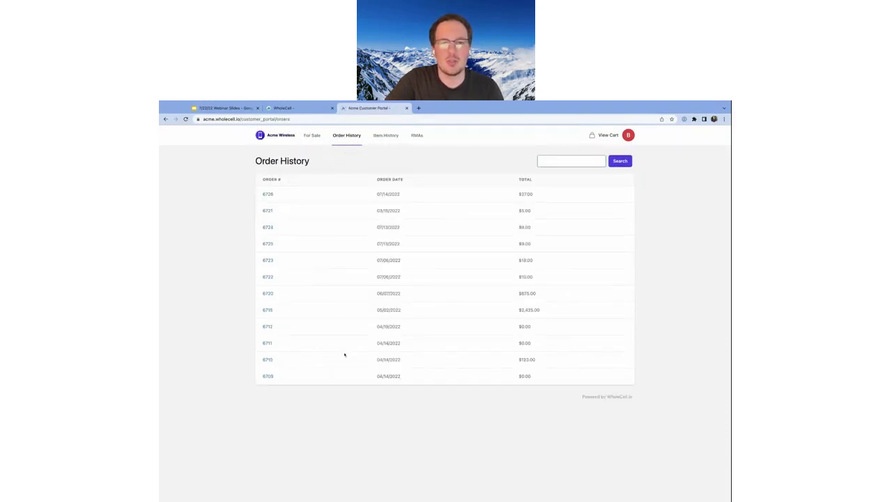
pyautogui.click(417, 135)
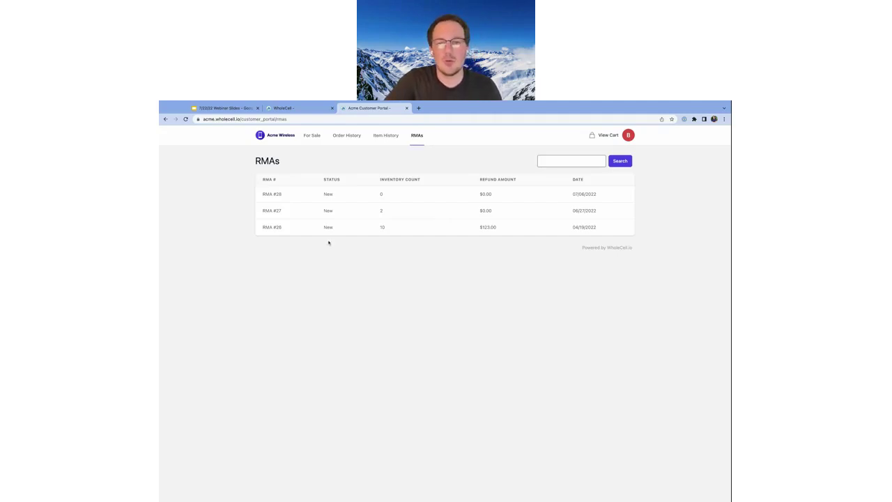
# Highlight RMA #28's New status, then switch to the portal's For Sale list
pyautogui.doubleClick(332, 196)
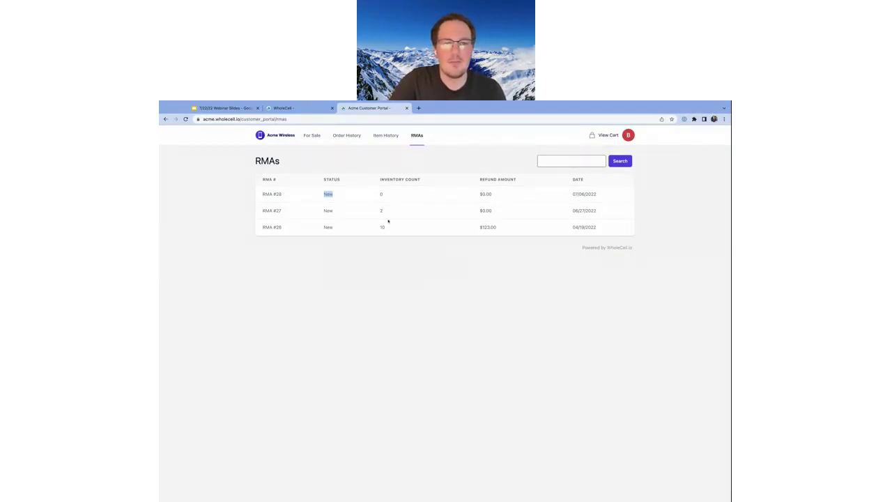
pyautogui.click(309, 136)
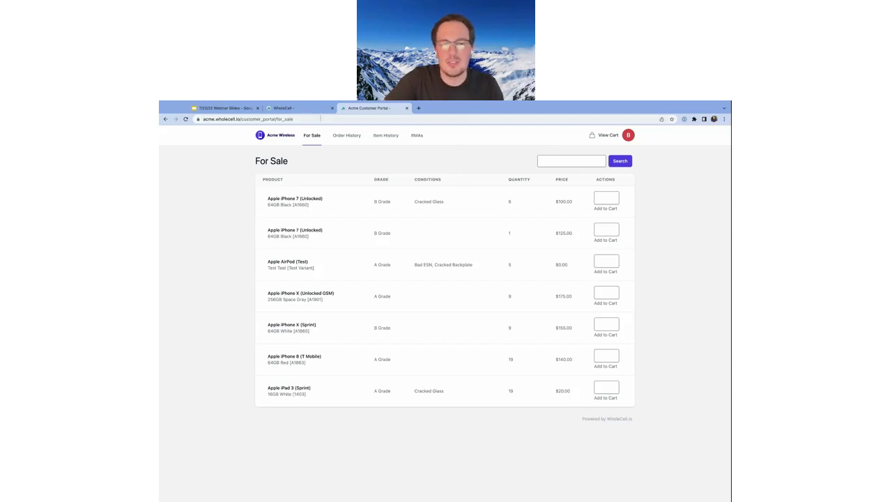
pyautogui.hotkey('ctrl', 'shift', 'Tab')
pyautogui.click(198, 356)
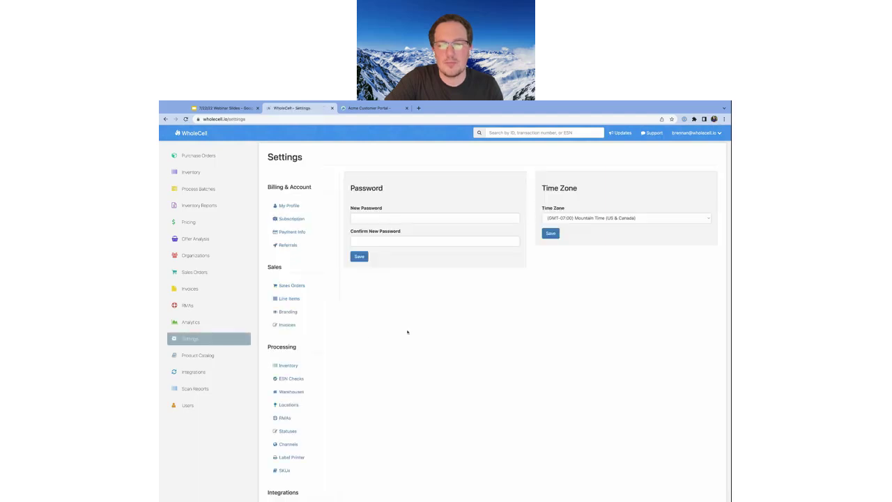
pyautogui.scroll(-5, 311, 402)
pyautogui.click(289, 462)
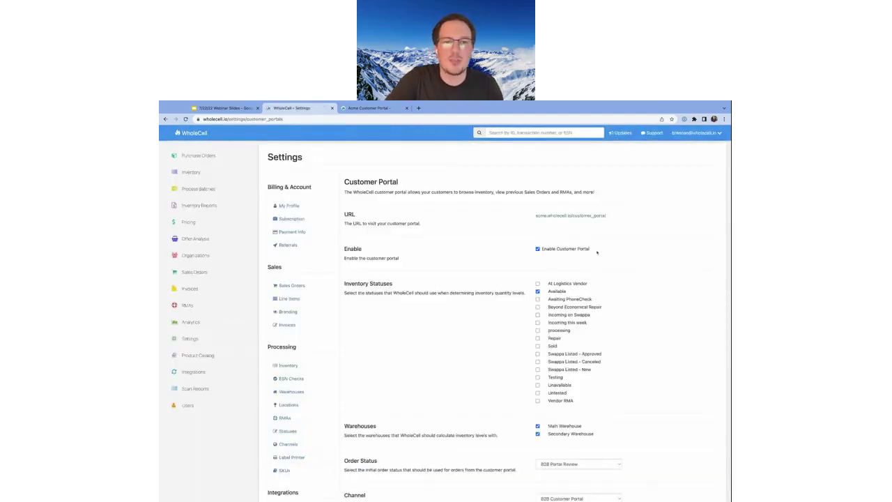
pyautogui.click(370, 108)
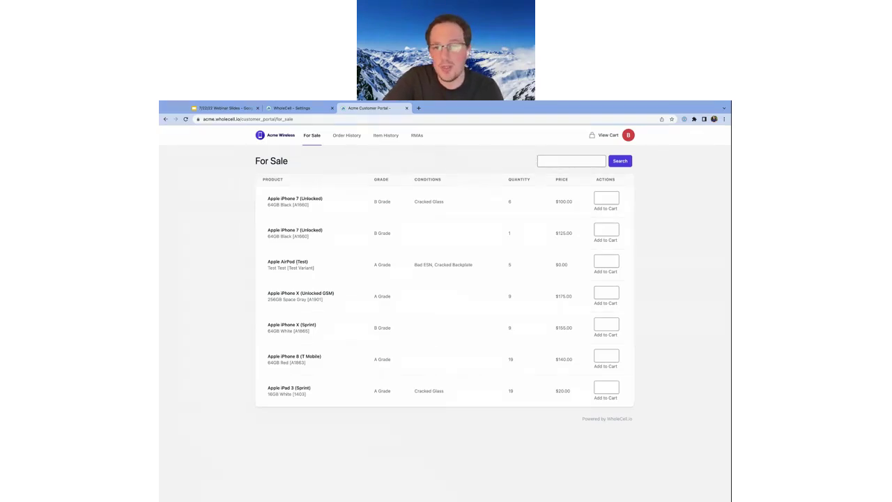
pyautogui.tripleClick(288, 261)
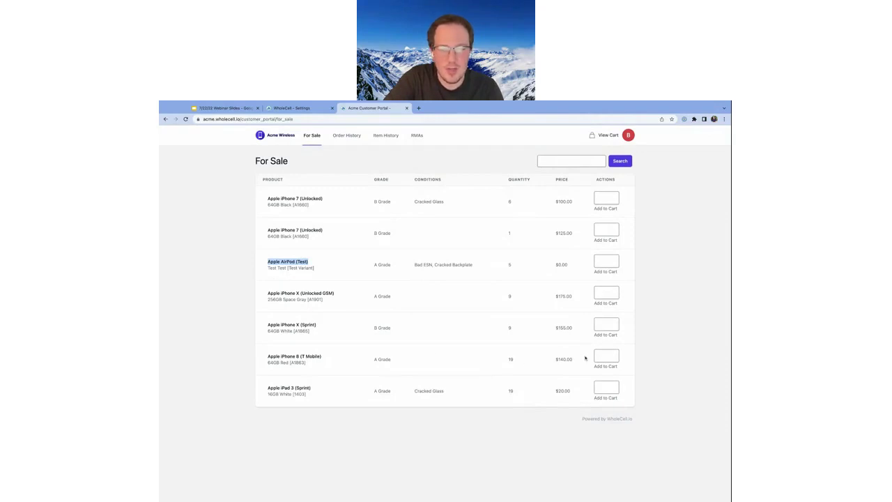
pyautogui.tripleClick(286, 356)
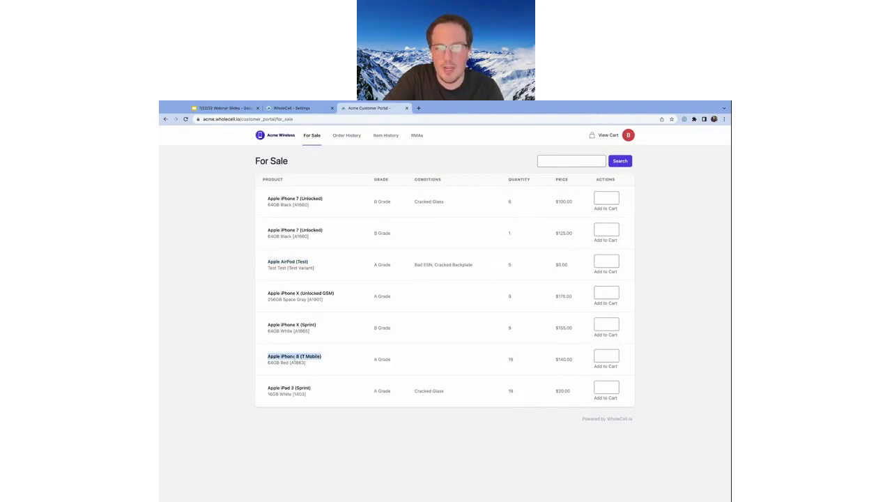
# Enter quantity 10 for the A Grade Apple iPhone 8 (T Mobile) and add it to the cart
pyautogui.tripleClick(376, 359)
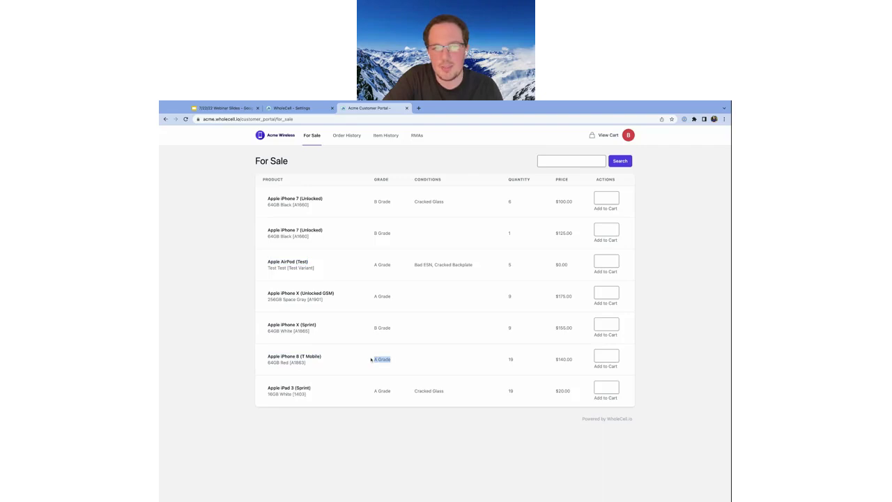
pyautogui.click(605, 359)
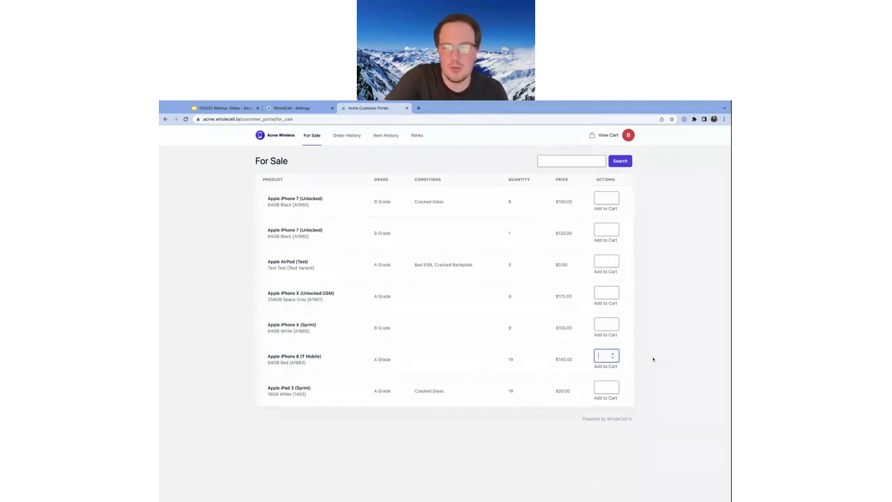
pyautogui.write('10')
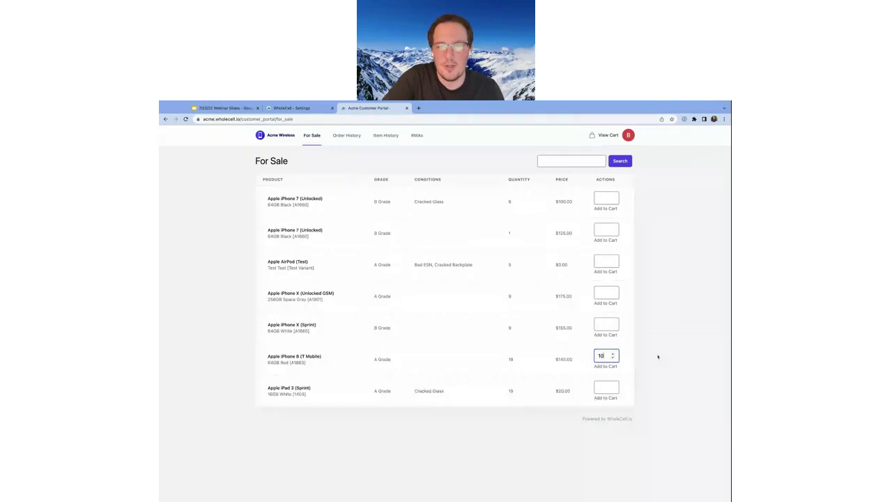
pyautogui.click(605, 366)
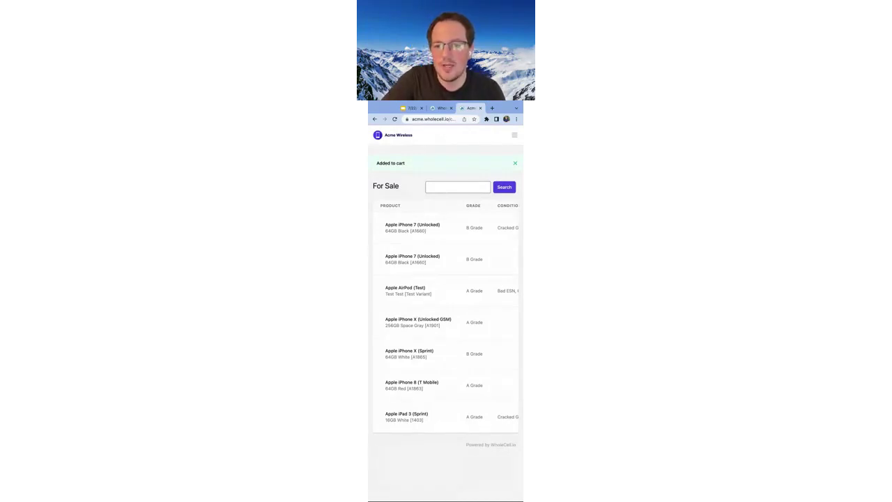
# Open the cart from the narrow-layout menu: 10 iPhone 8 units at $140.00, subtotal $1,400.00
pyautogui.hscroll(5, 401, 253)
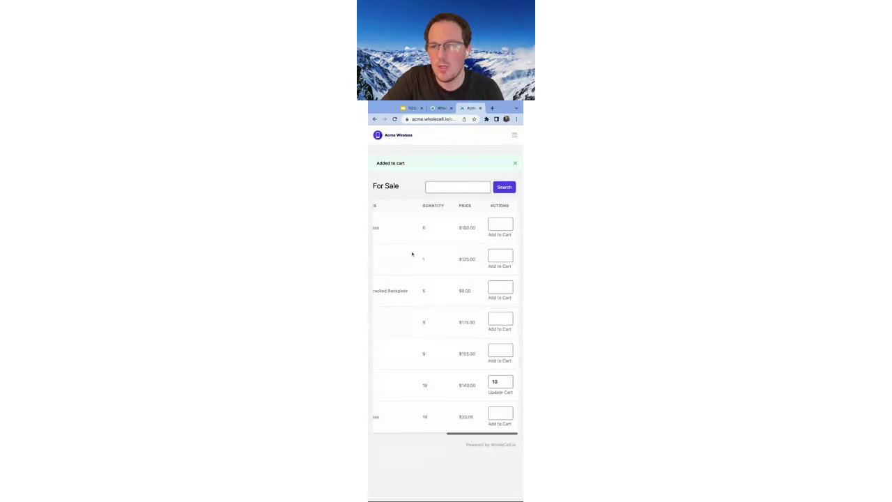
pyautogui.hscroll(-5, 426, 281)
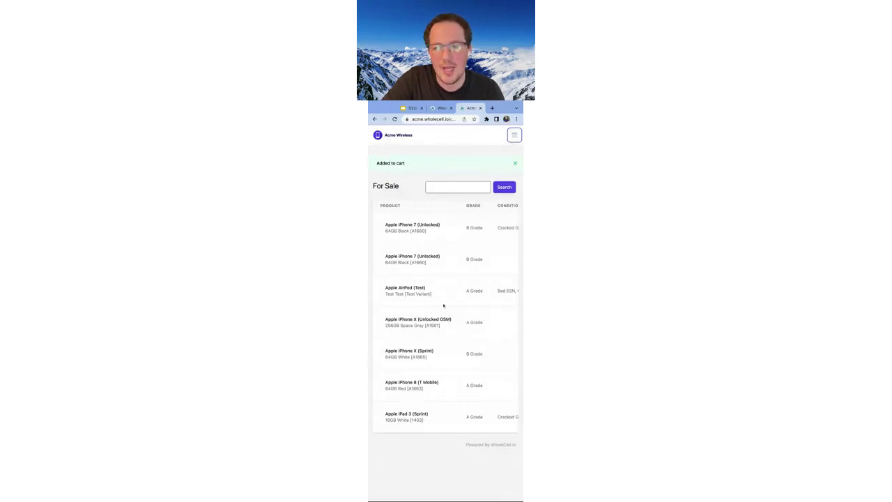
pyautogui.hscroll(5, 454, 339)
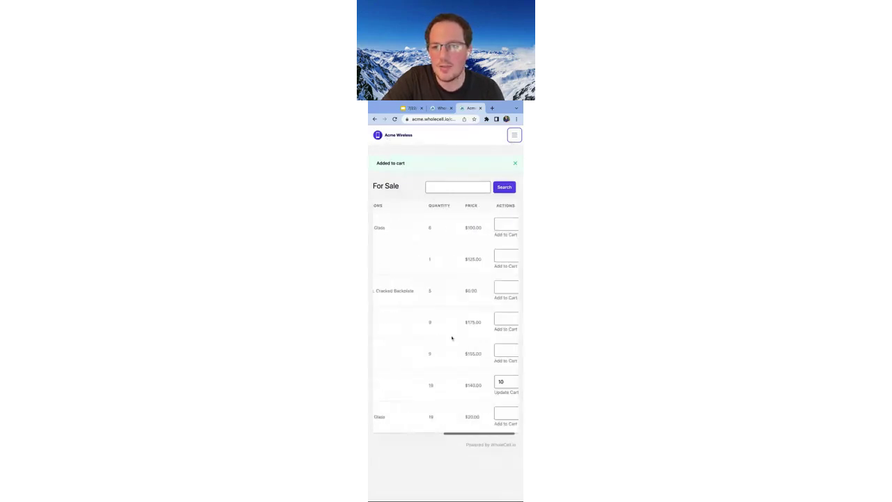
pyautogui.click(514, 135)
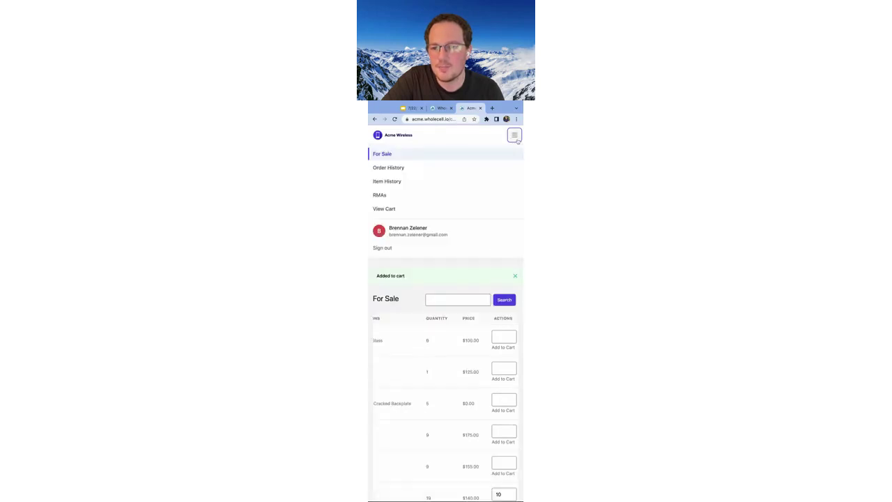
pyautogui.click(398, 209)
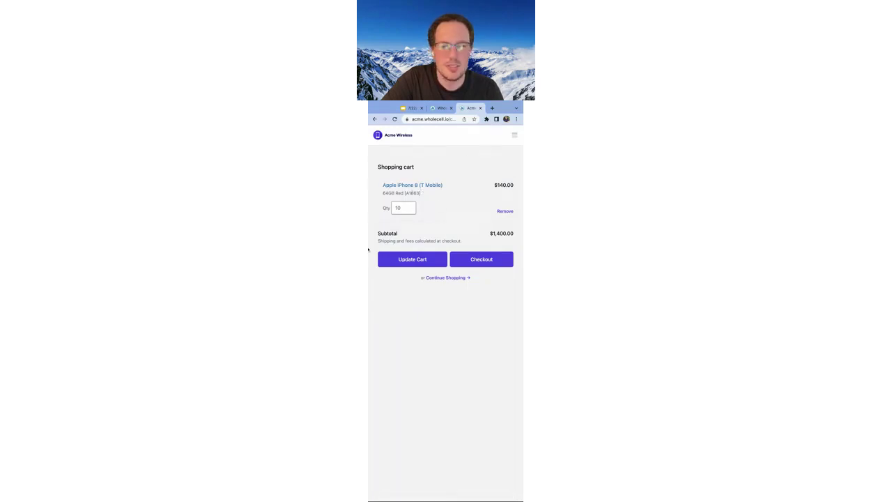
pyautogui.moveTo(368, 246); pyautogui.dragTo(228, 247)
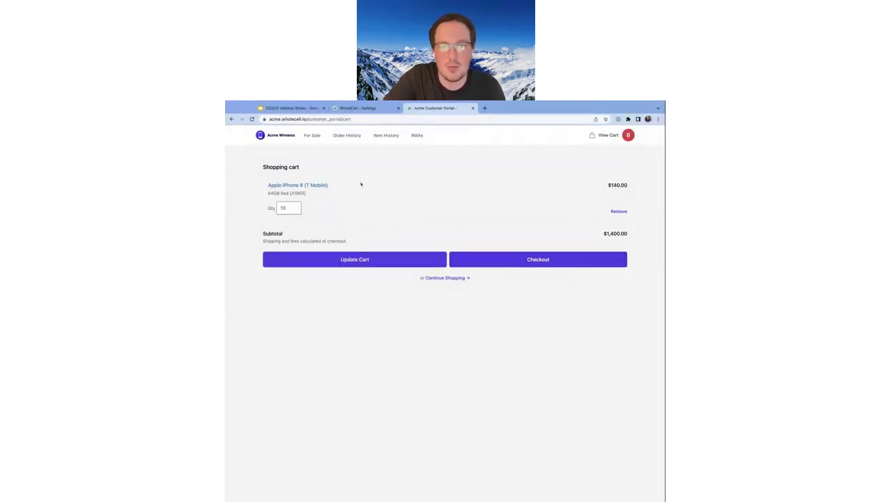
# Add 2 Apple iPhone 7 (Unlocked) units from For Sale and view the $1,600.00 cart
pyautogui.click(315, 136)
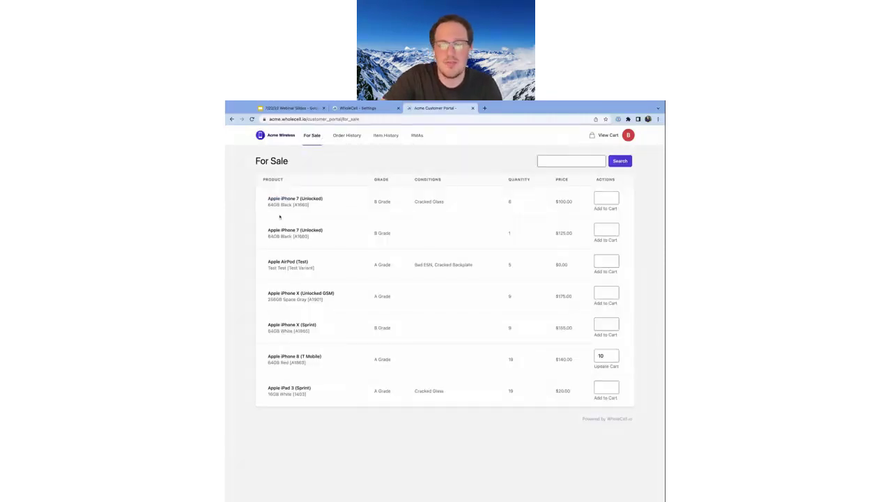
pyautogui.click(606, 198)
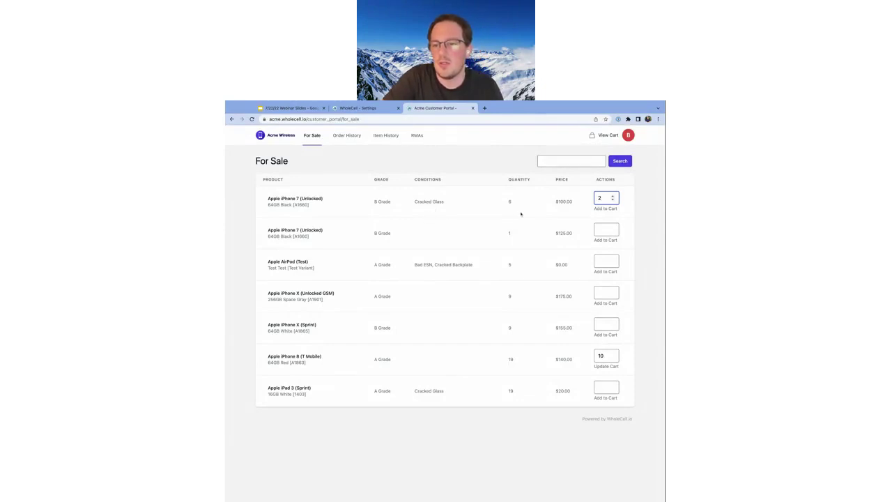
pyautogui.click(609, 209)
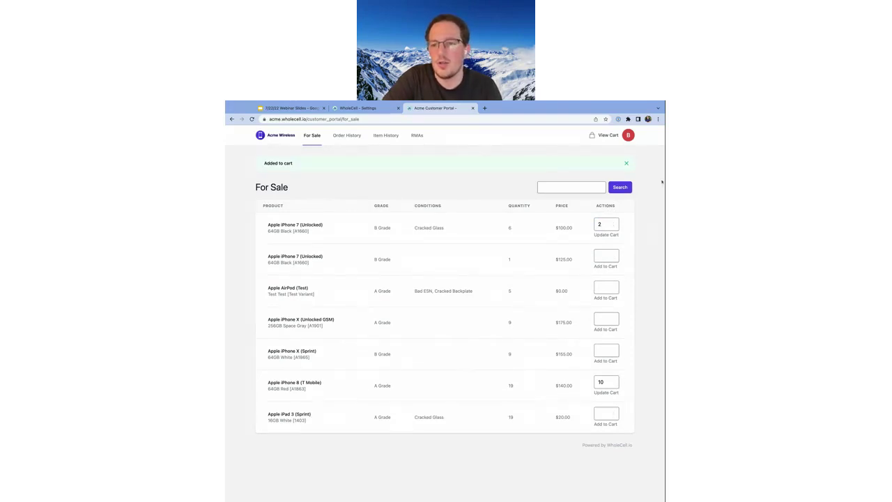
pyautogui.click(609, 137)
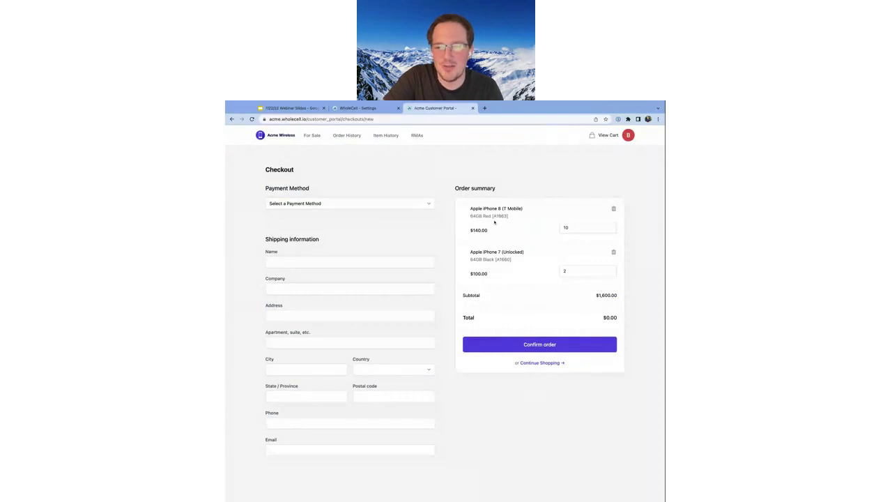
pyautogui.tripleClick(462, 317)
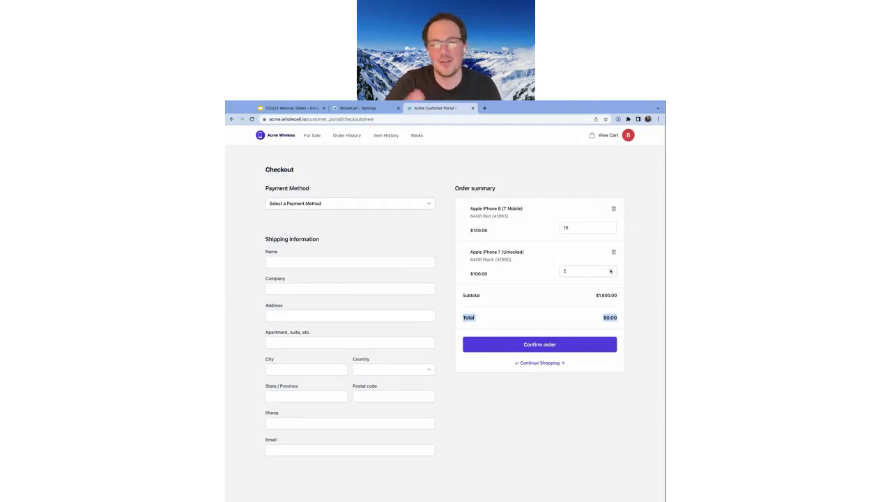
pyautogui.click(596, 192)
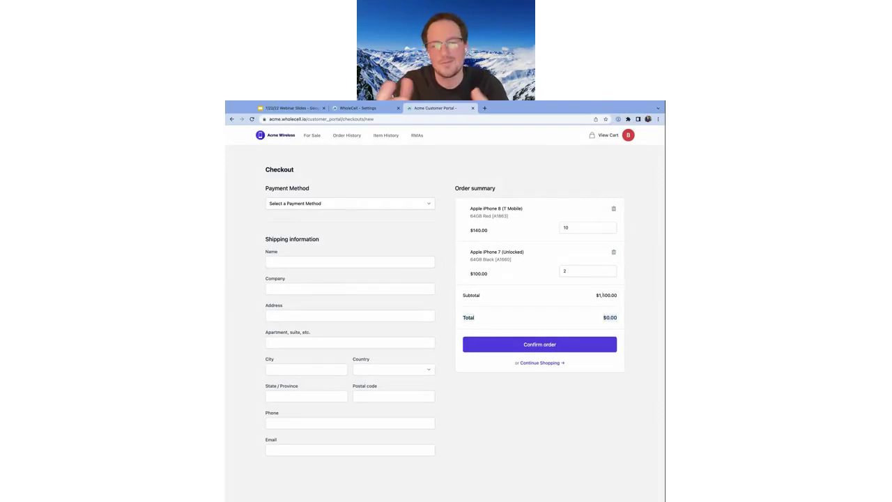
pyautogui.doubleClick(603, 295)
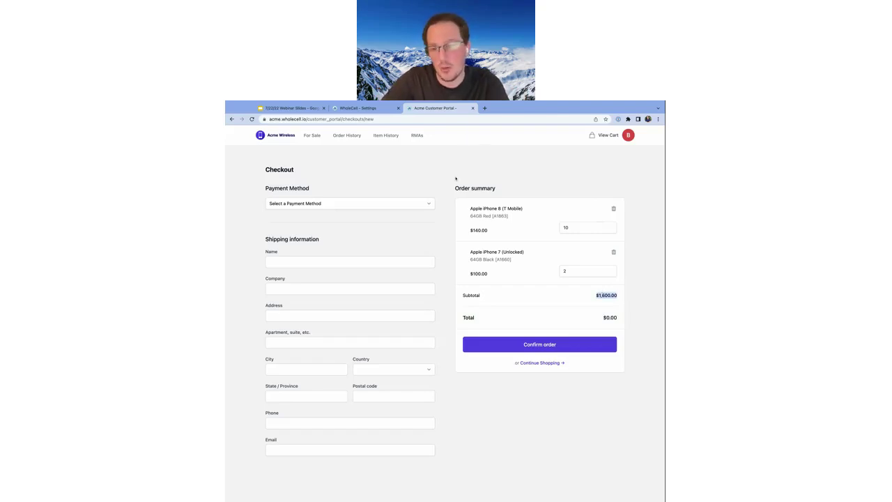
pyautogui.click(612, 290)
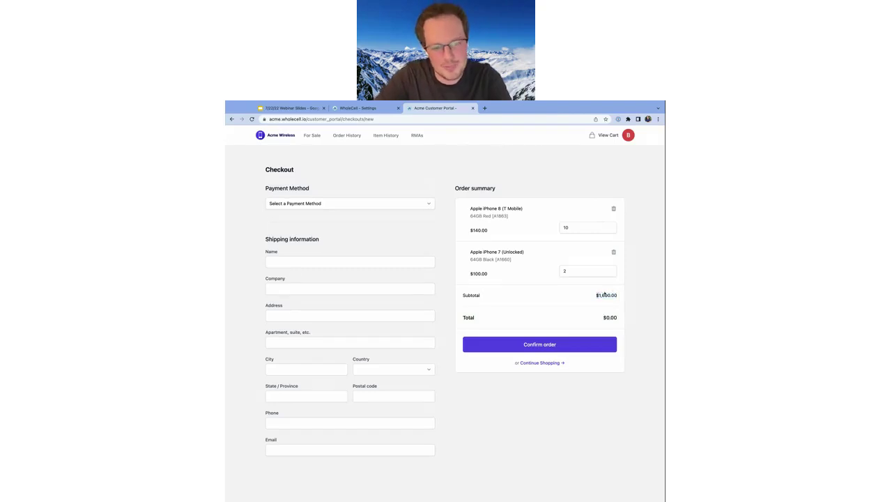
pyautogui.doubleClick(606, 295)
pyautogui.doubleClick(611, 317)
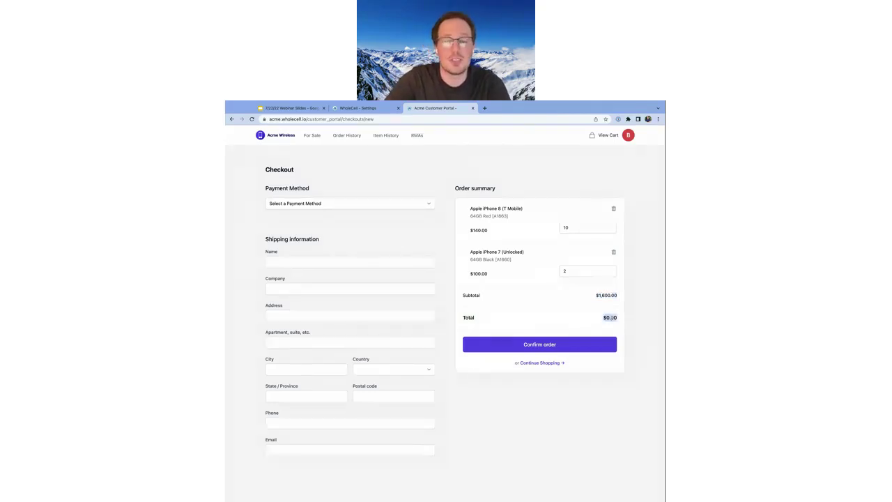
pyautogui.click(415, 208)
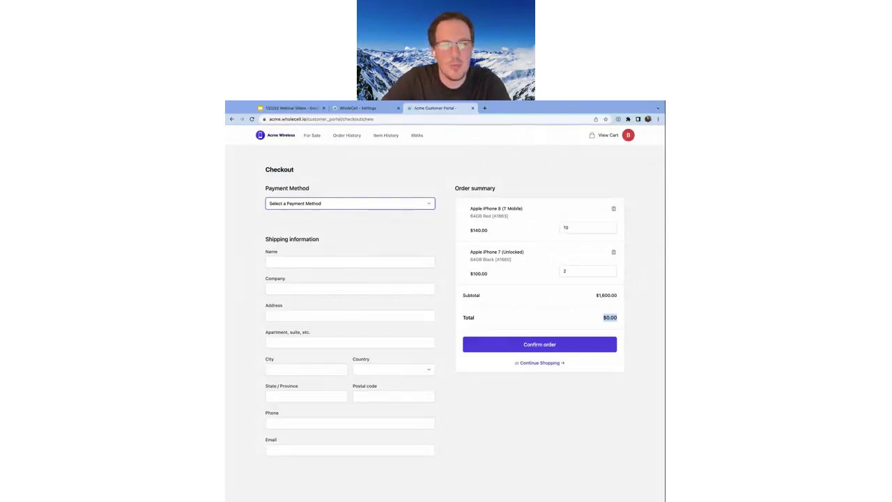
# Choose Wire Transfer payment and enter the customer's name and company WholeCell
pyautogui.click(388, 215)
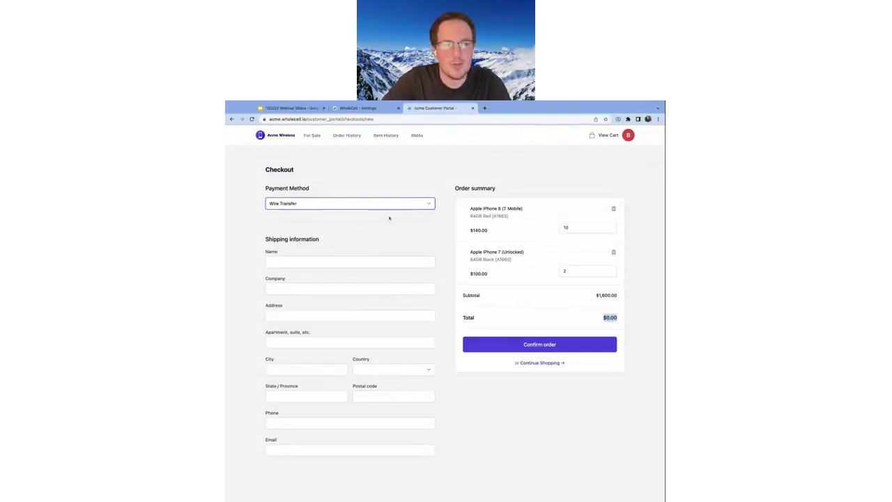
pyautogui.click(323, 260)
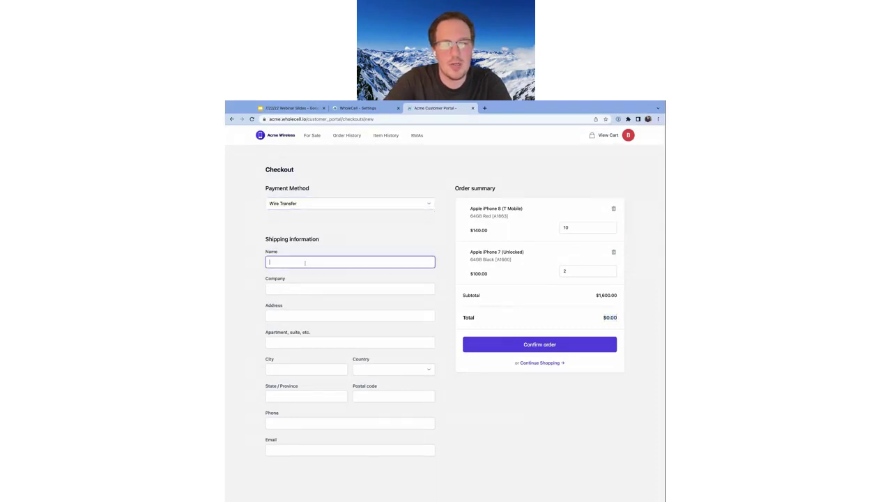
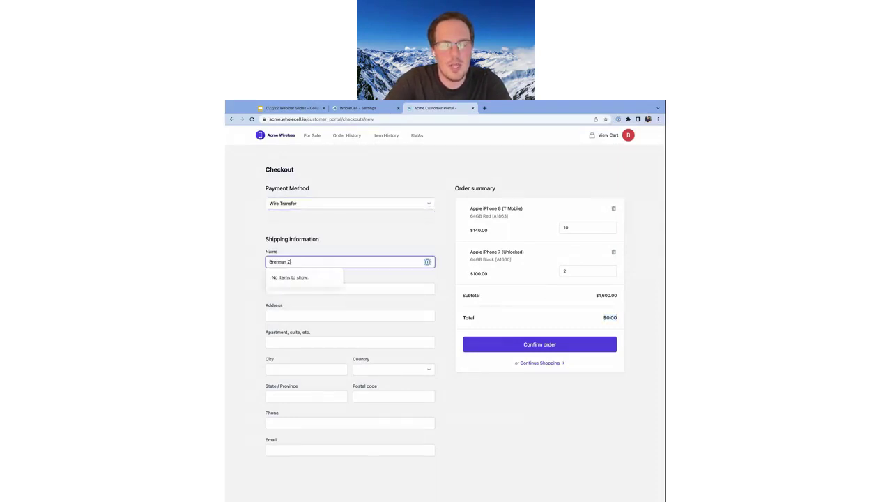
pyautogui.press('Tab')
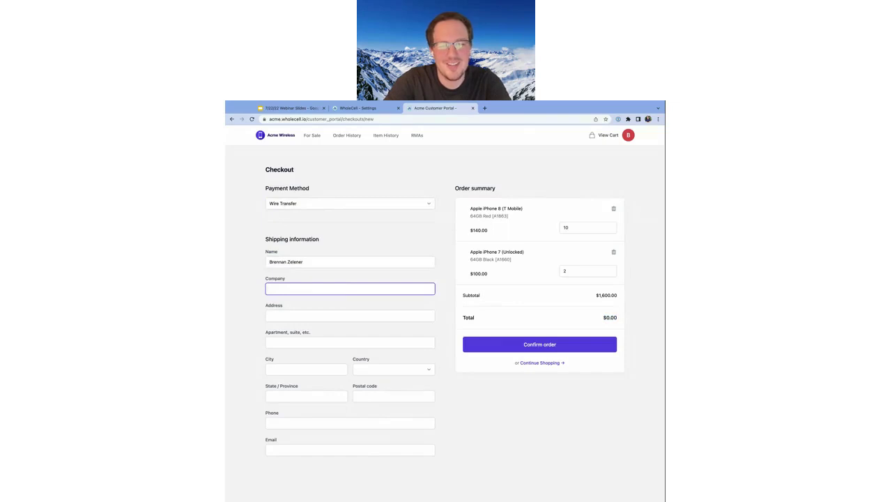
pyautogui.write('WholeCell')
pyautogui.press('Tab')
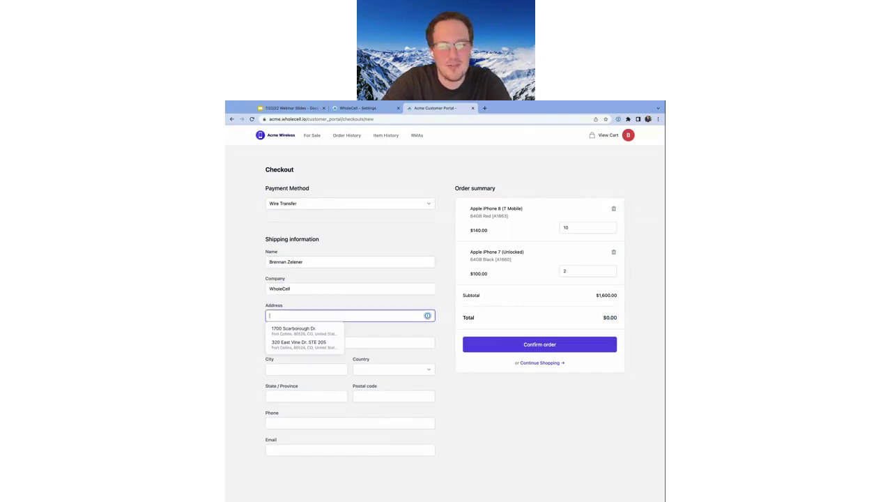
# Fill in the suggested shipping address, the customer's phone and saved e-mail, then confirm the order
pyautogui.click(285, 330)
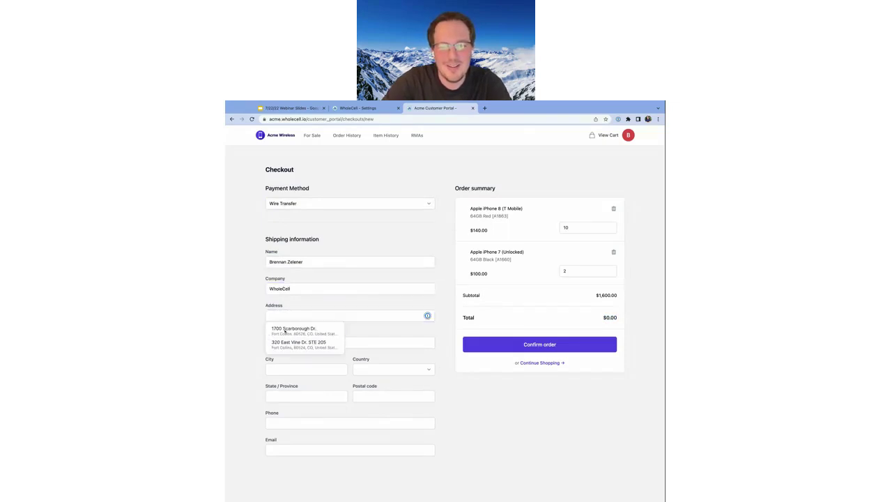
pyautogui.press('Down')
pyautogui.press('Return')
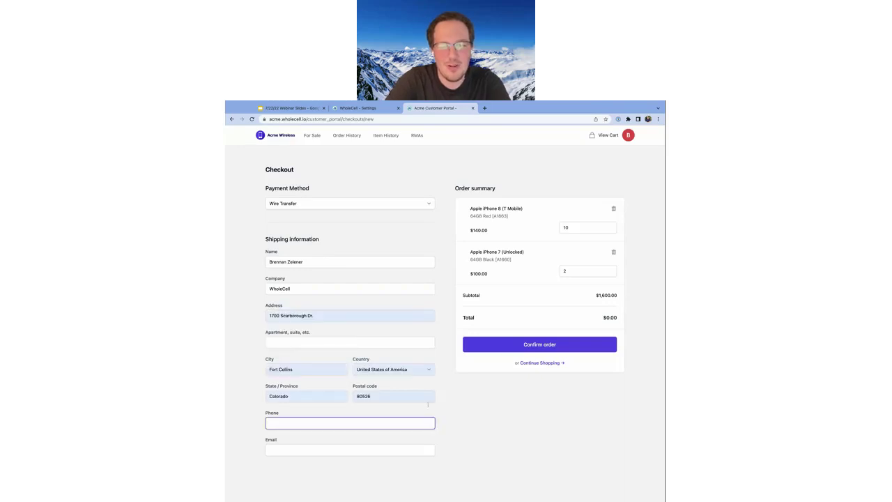
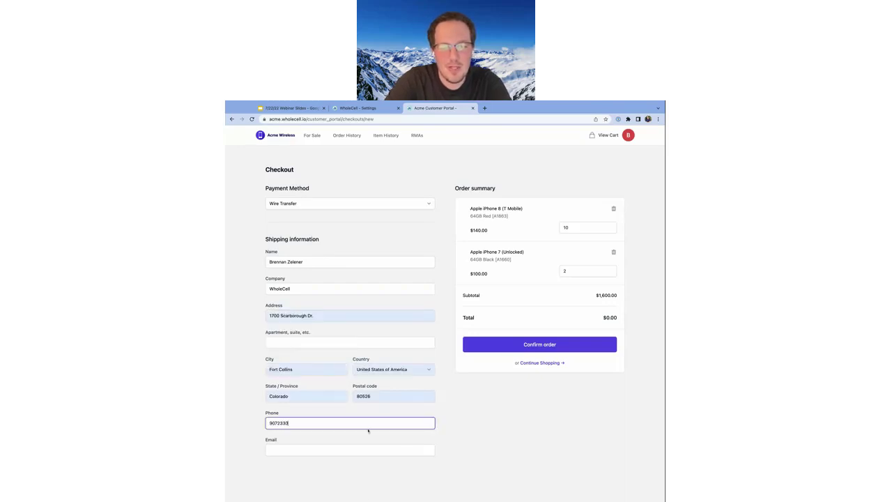
pyautogui.press('Tab')
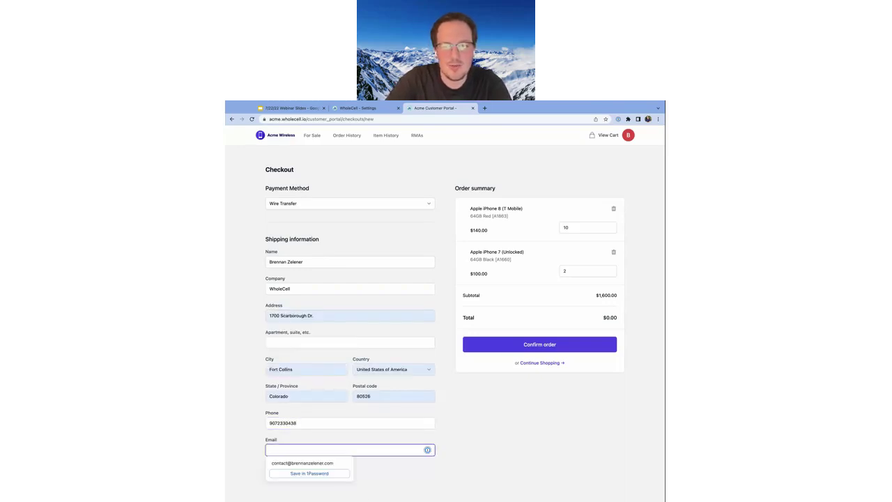
pyautogui.write('conta')
pyautogui.click(374, 436)
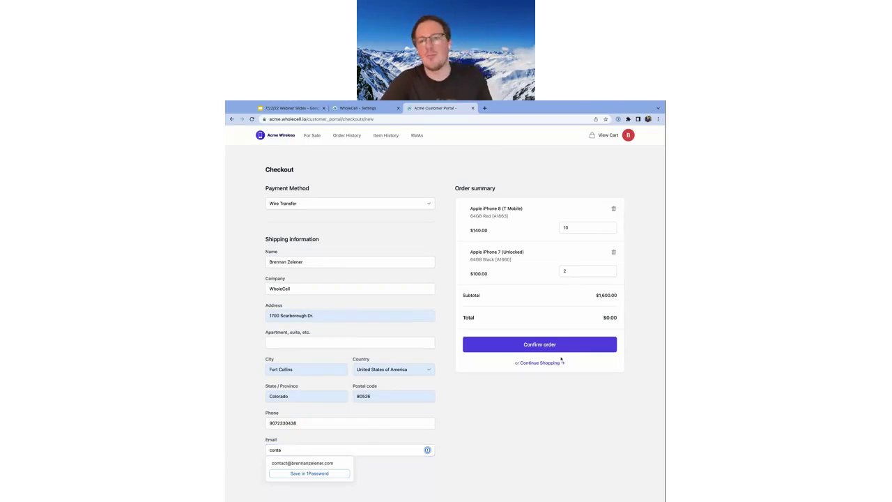
pyautogui.press('Down')
pyautogui.press('Return')
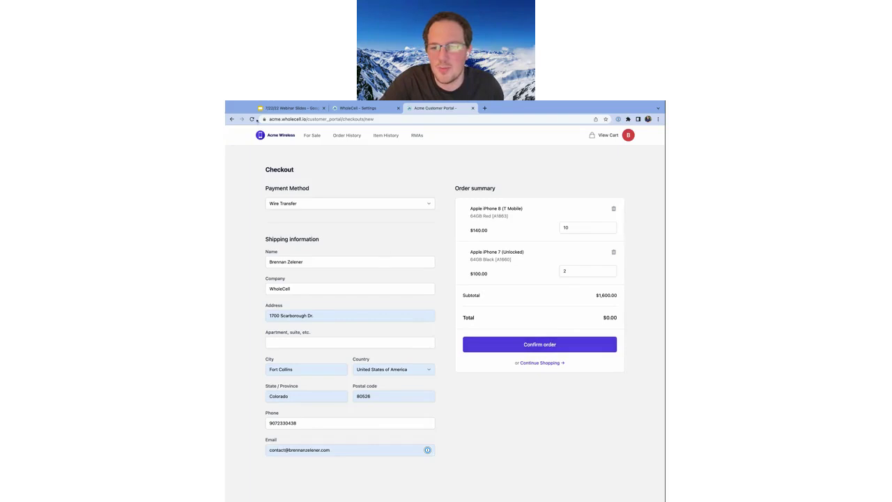
pyautogui.click(540, 346)
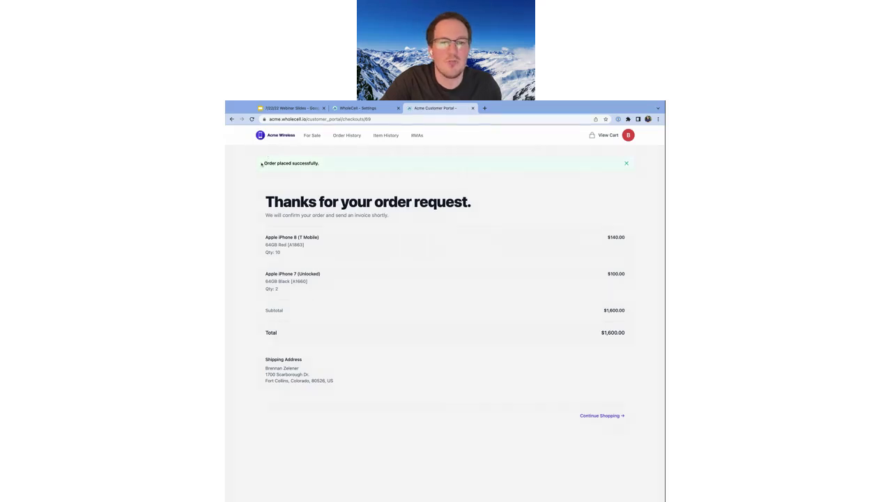
# Check the confirmation's thank-you message, ordered items and shipping address, then return to Customer Portal settings
pyautogui.moveTo(258, 204); pyautogui.dragTo(319, 202)
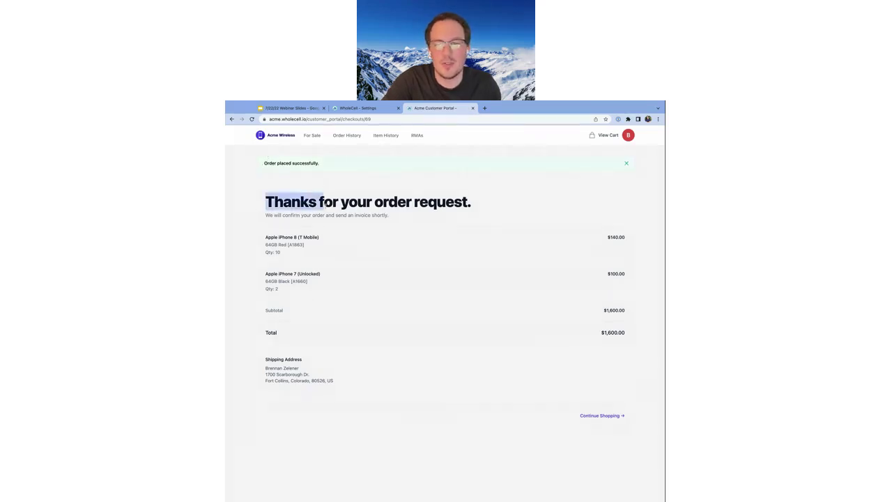
pyautogui.moveTo(266, 237); pyautogui.dragTo(319, 237)
pyautogui.doubleClick(306, 215)
pyautogui.tripleClick(306, 214)
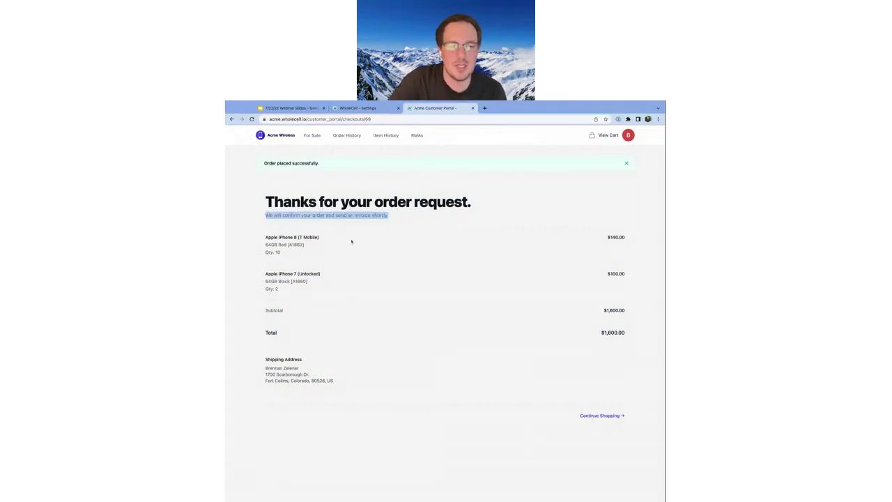
pyautogui.tripleClick(343, 386)
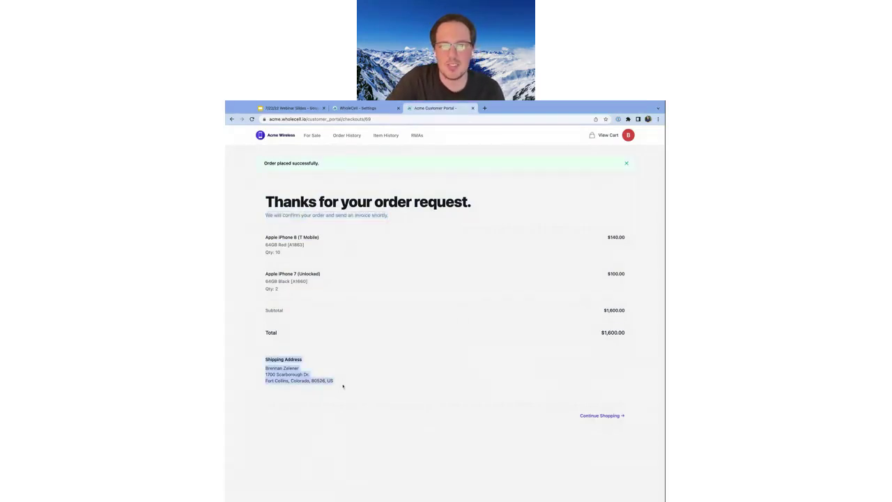
pyautogui.click(452, 395)
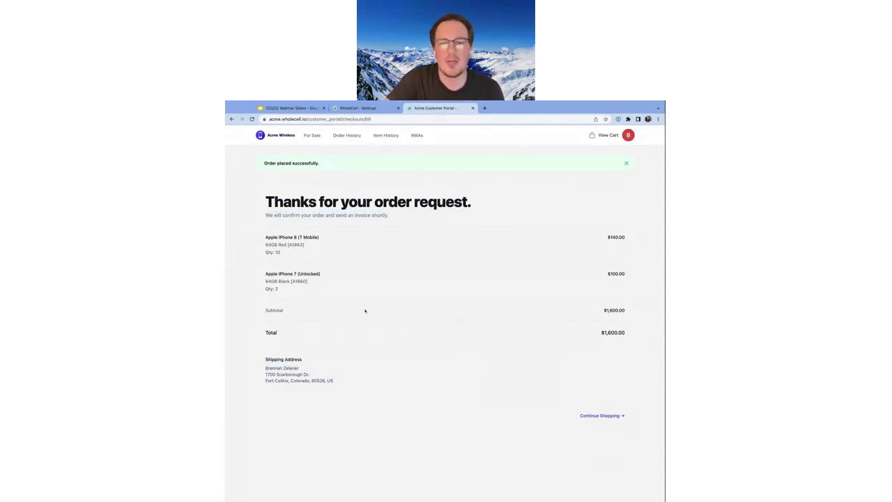
pyautogui.click(355, 108)
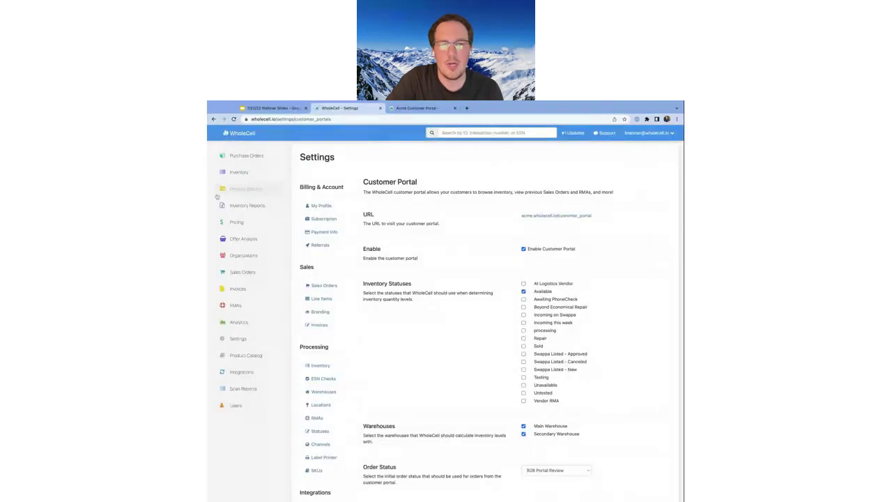
# Open the sales orders list and check the newest order's customer and $1,600.00 total
pyautogui.click(251, 272)
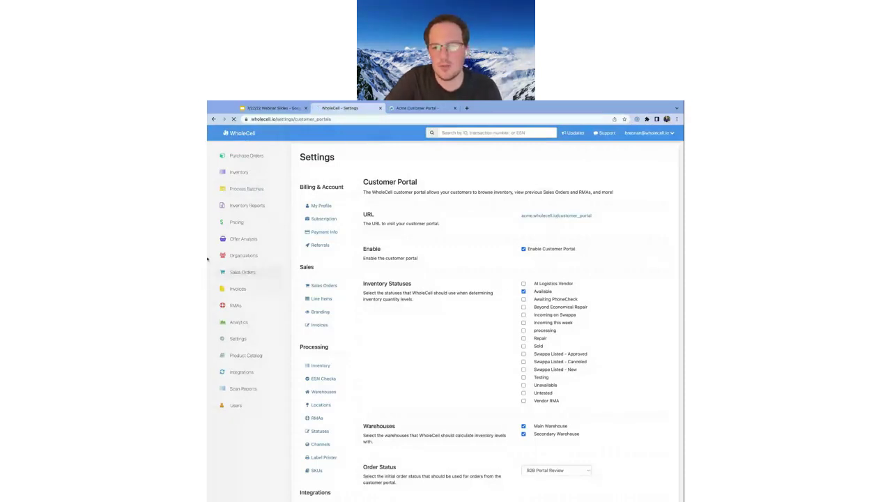
pyautogui.moveTo(207, 260); pyautogui.dragTo(198, 259)
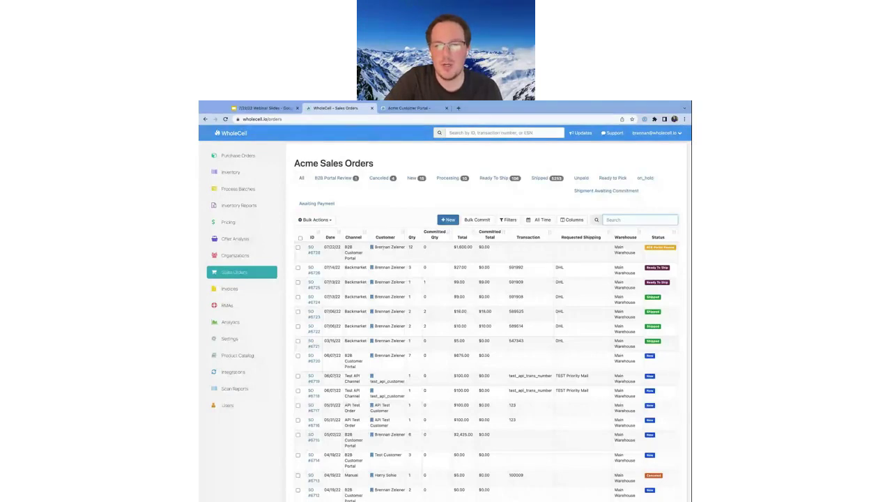
pyautogui.tripleClick(388, 248)
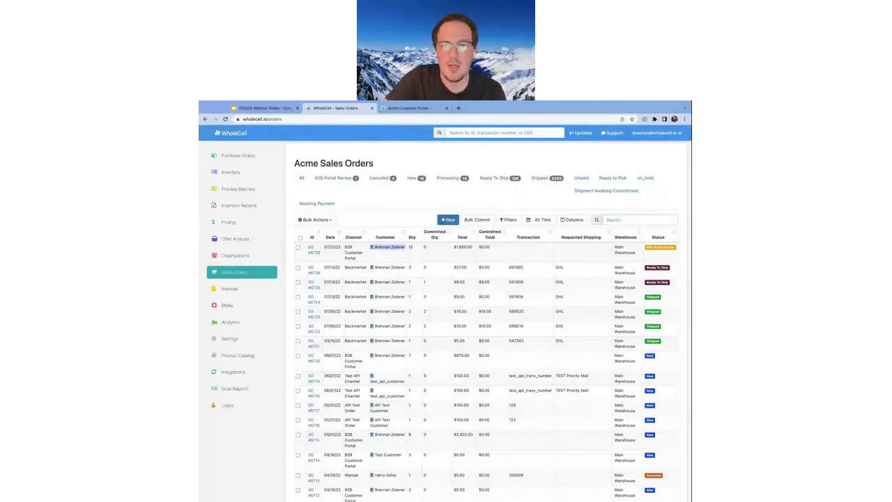
pyautogui.click(410, 247)
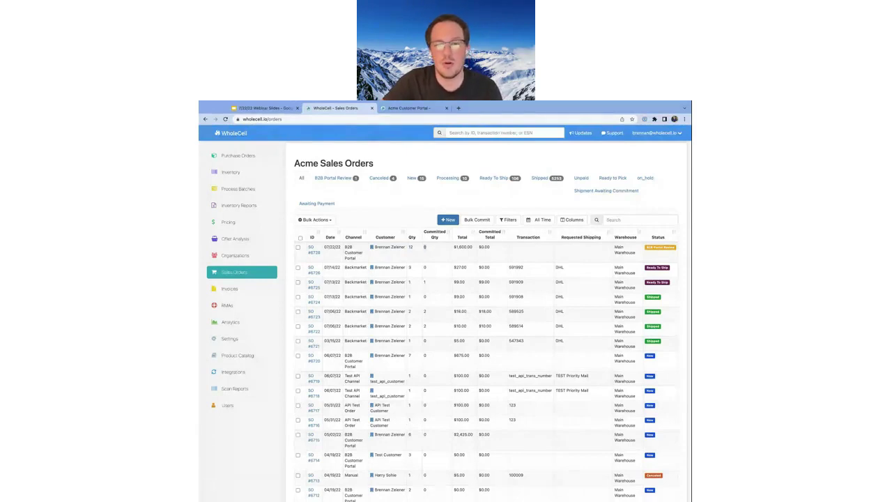
pyautogui.moveTo(453, 247); pyautogui.dragTo(473, 247)
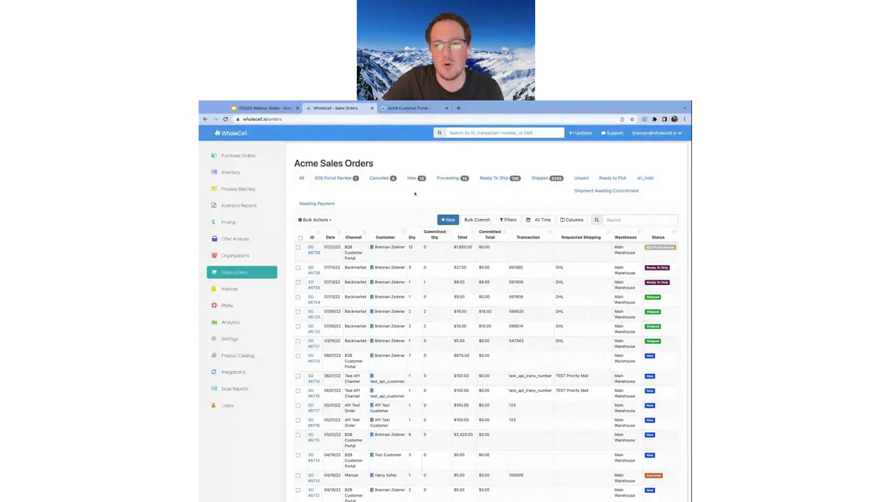
# Filter the sales orders to the B2B Portal Review status
pyautogui.click(507, 220)
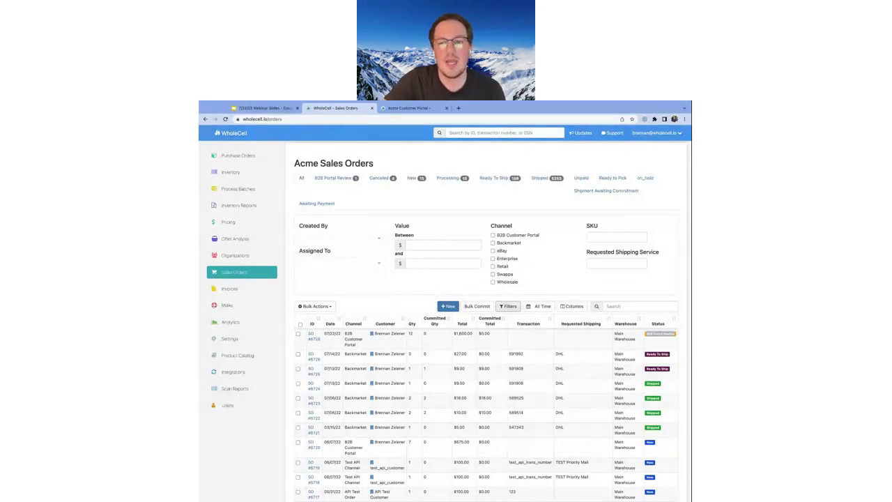
pyautogui.click(509, 306)
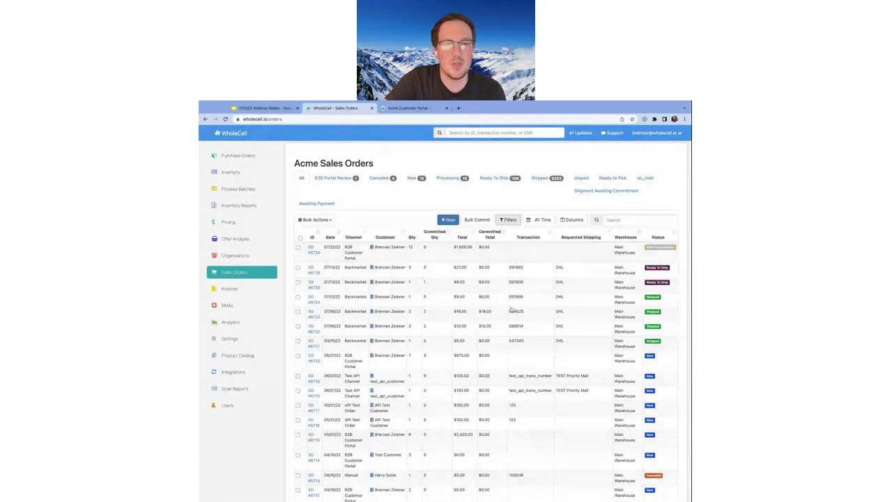
pyautogui.click(354, 179)
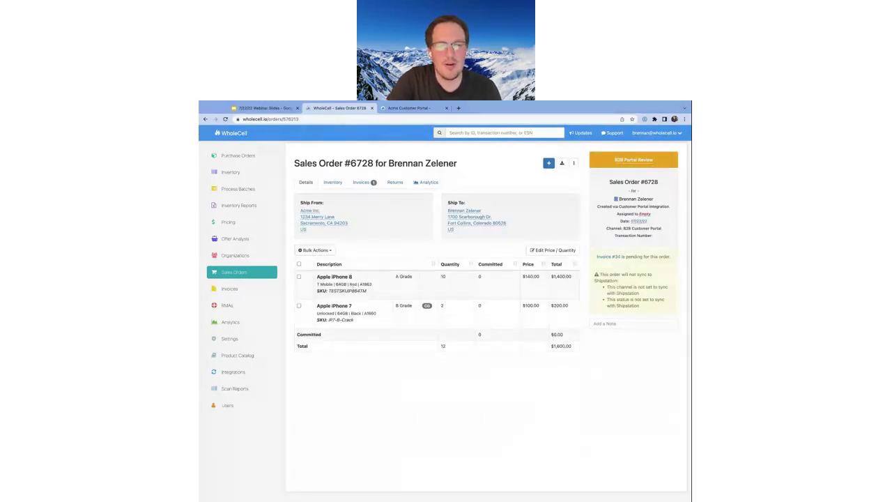
# Inspect sales order #6728's iPhone 7 and iPhone 8 line items
pyautogui.moveTo(318, 277); pyautogui.dragTo(354, 319)
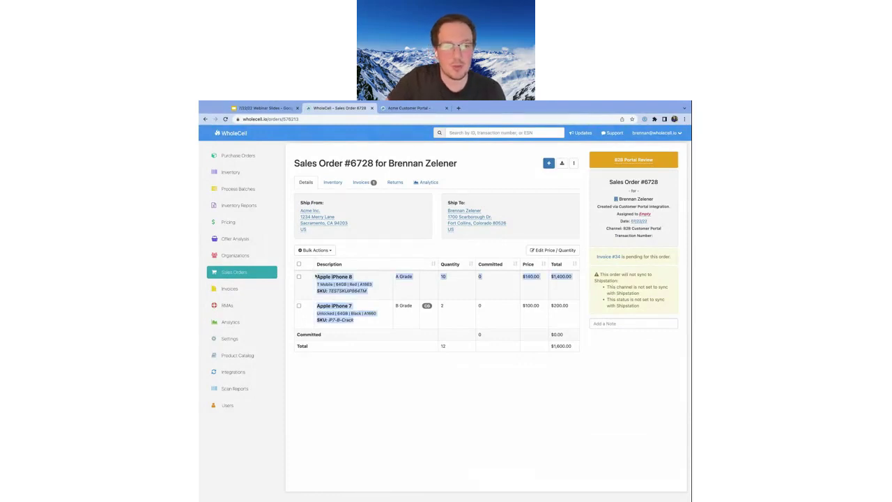
pyautogui.click(386, 312)
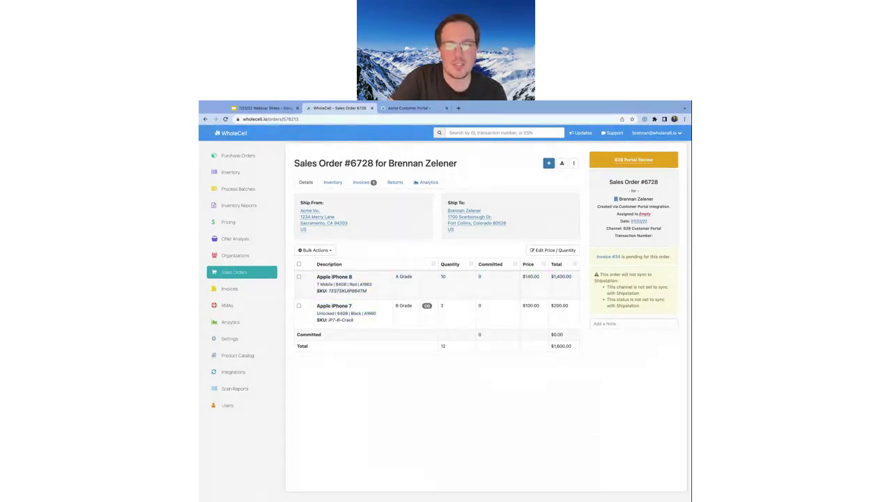
pyautogui.tripleClick(355, 313)
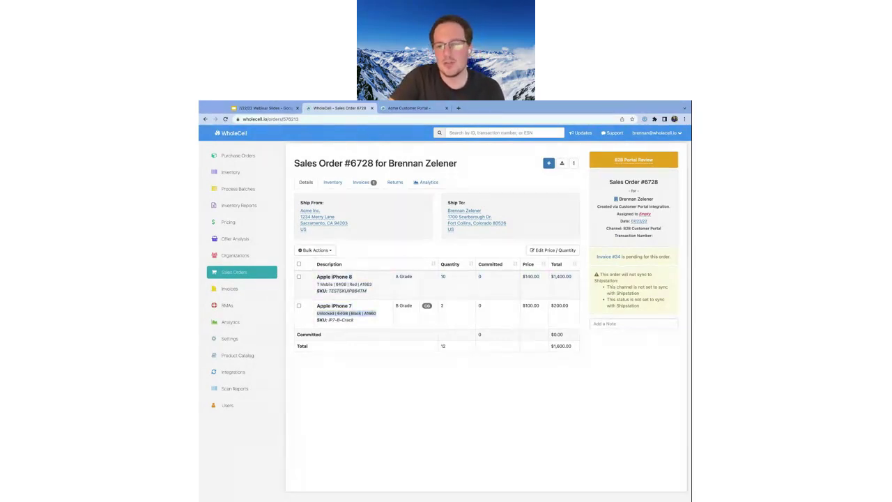
pyautogui.tripleClick(341, 284)
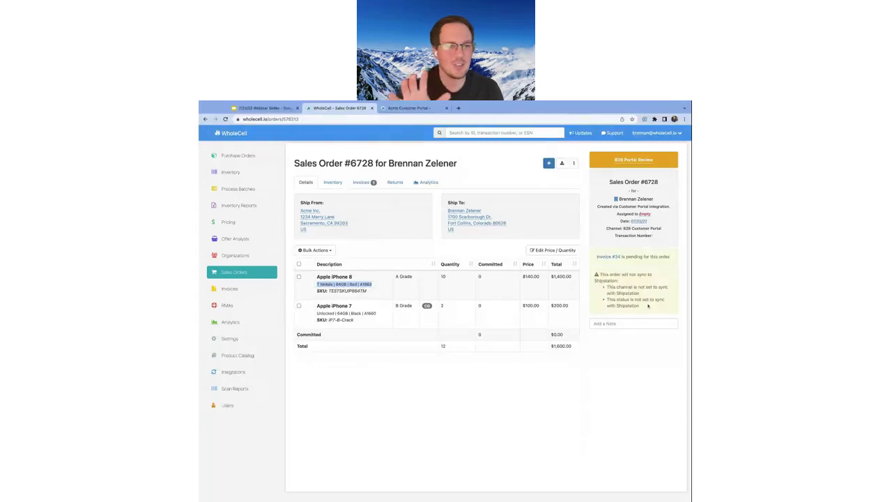
# Review the Shipstation sync warnings and add-to-order options, then return to the Acme customer portal
pyautogui.moveTo(605, 286); pyautogui.dragTo(648, 307)
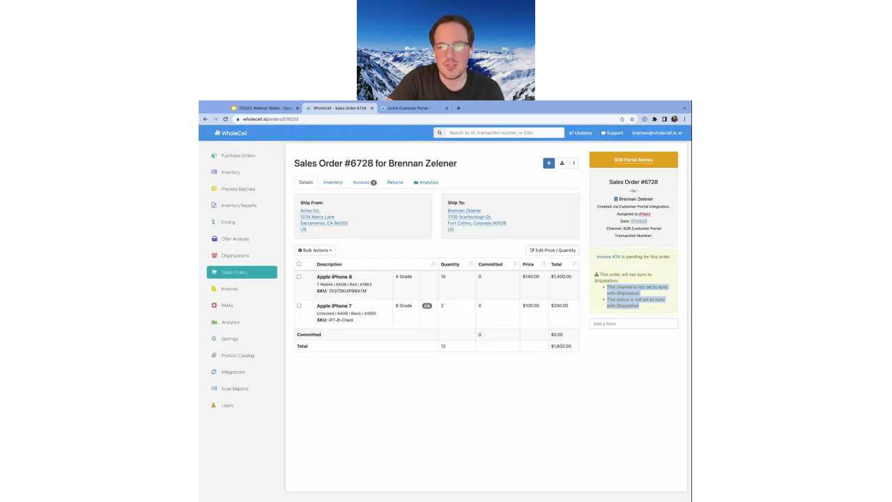
pyautogui.click(645, 293)
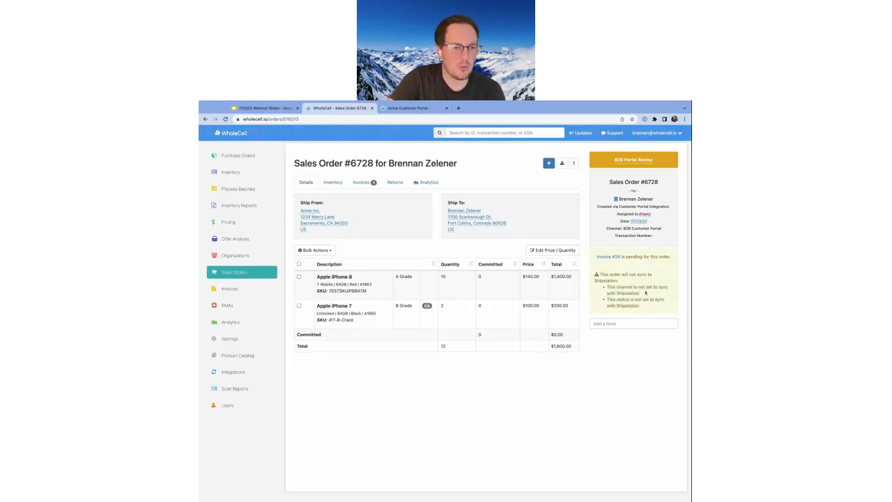
pyautogui.moveTo(642, 306); pyautogui.dragTo(607, 298)
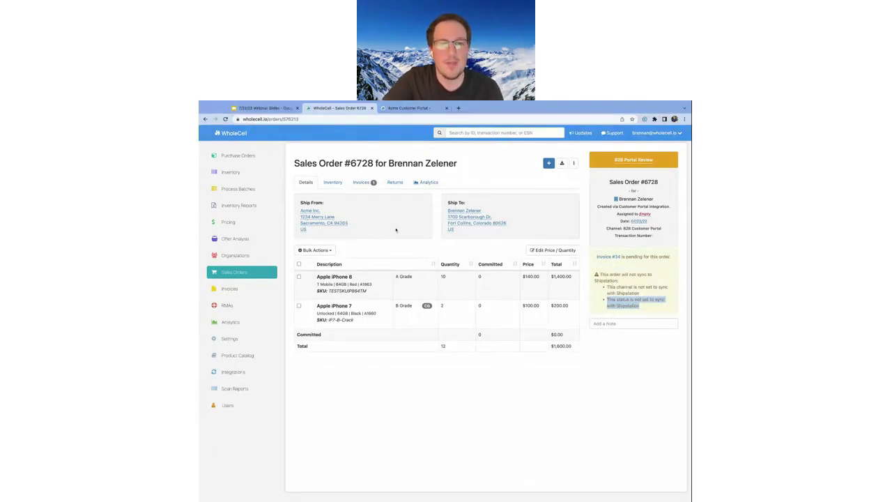
pyautogui.click(549, 162)
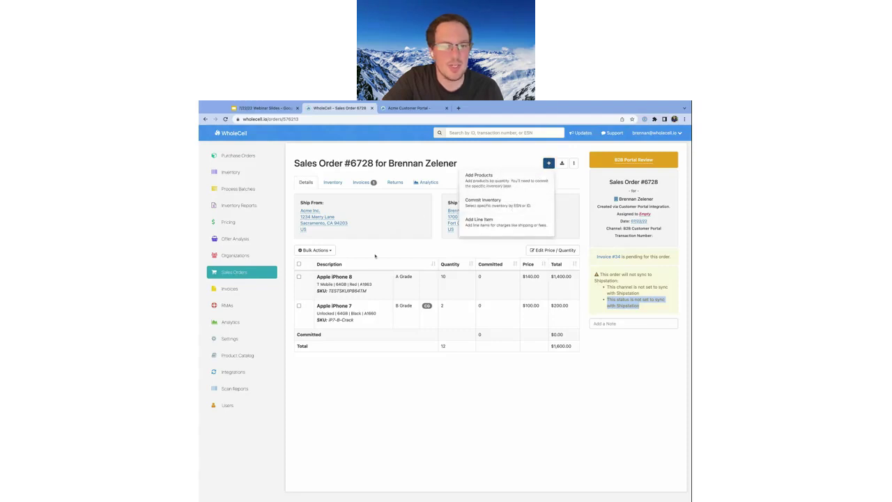
pyautogui.tripleClick(369, 278)
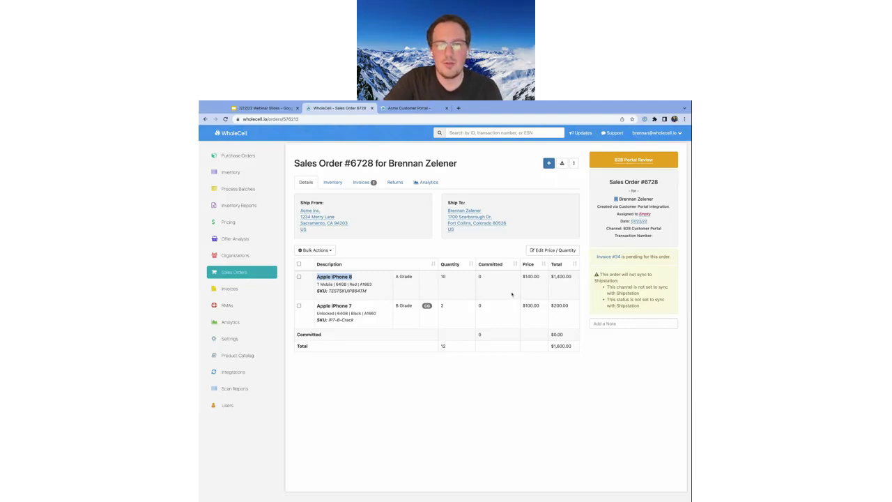
pyautogui.click(426, 108)
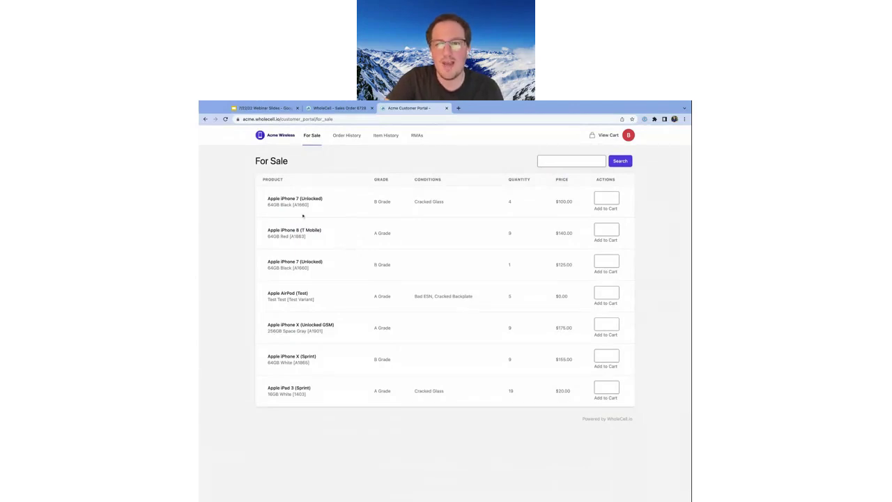
# Look over the first two For Sale products, then switch back to sales order #6728
pyautogui.moveTo(265, 203); pyautogui.dragTo(575, 235)
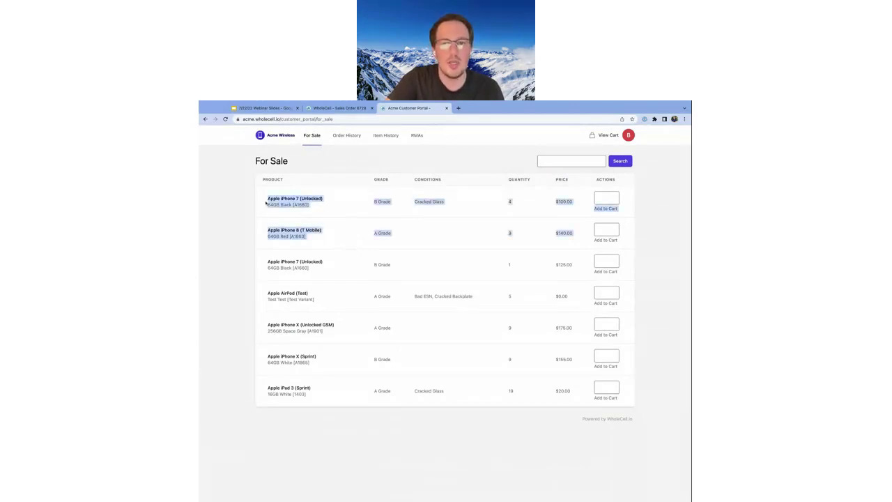
pyautogui.click(266, 203)
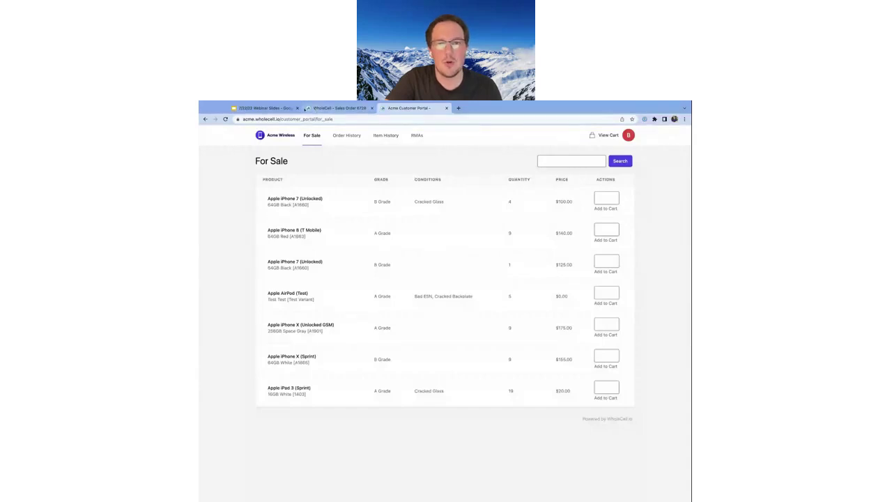
pyautogui.click(316, 107)
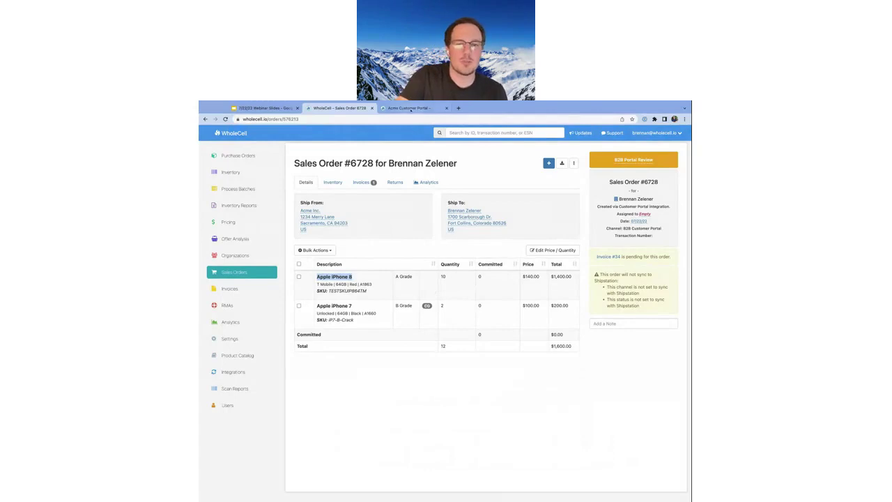
# Switch to the Acme Customer Portal tab showing the For Sale list
pyautogui.click(412, 108)
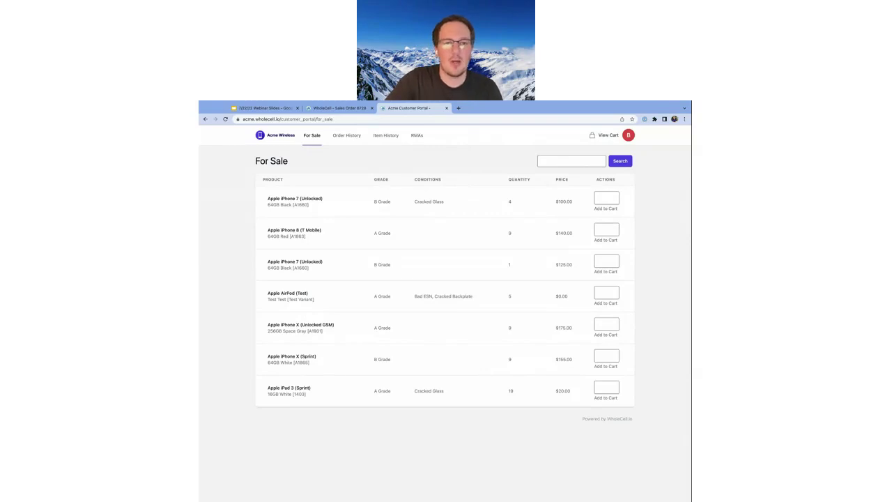
# Switch to the Google Slides webinar tab on the Live Q&A slide
pyautogui.click(287, 108)
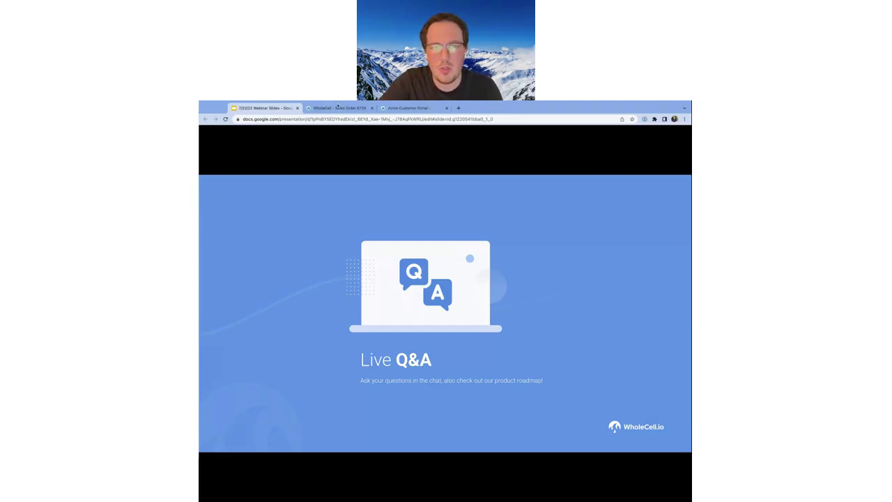
# Switch back to the Acme Customer Portal tab
pyautogui.click(409, 108)
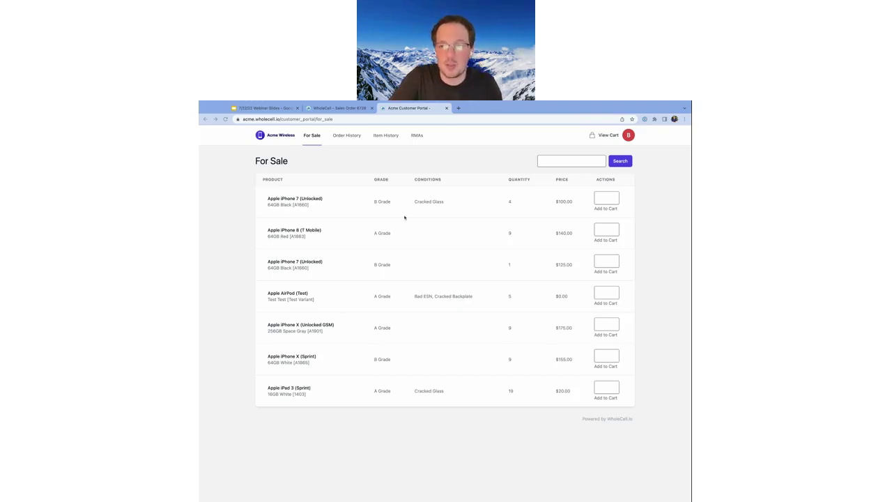
# Place the cursor in the For Sale list's Search box
pyautogui.click(578, 161)
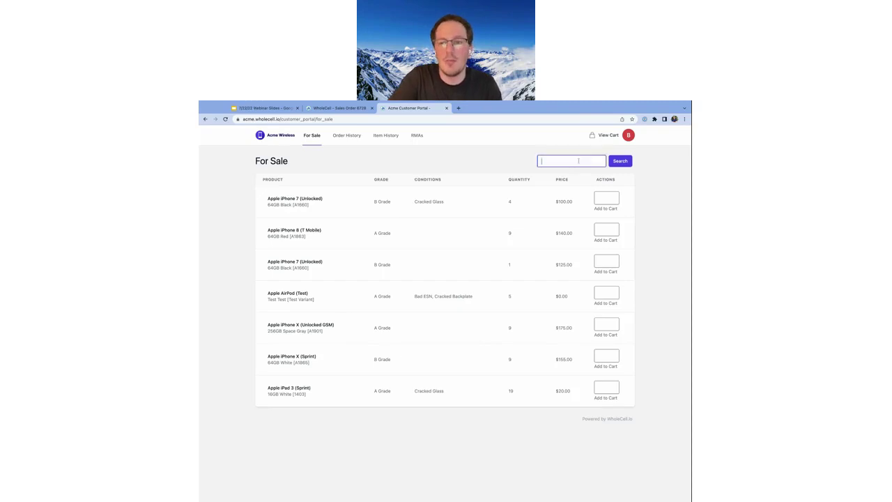
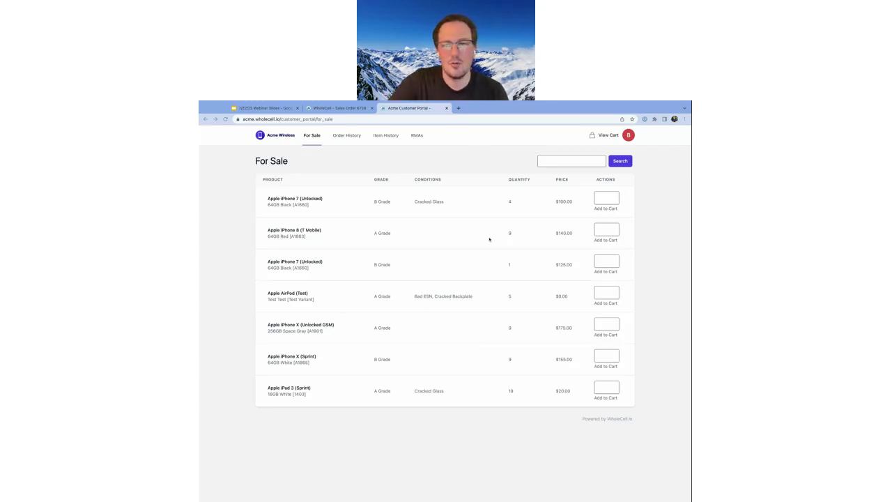
# Show the webinar deck's Live Q&A slide in Google Slides
pyautogui.click(283, 109)
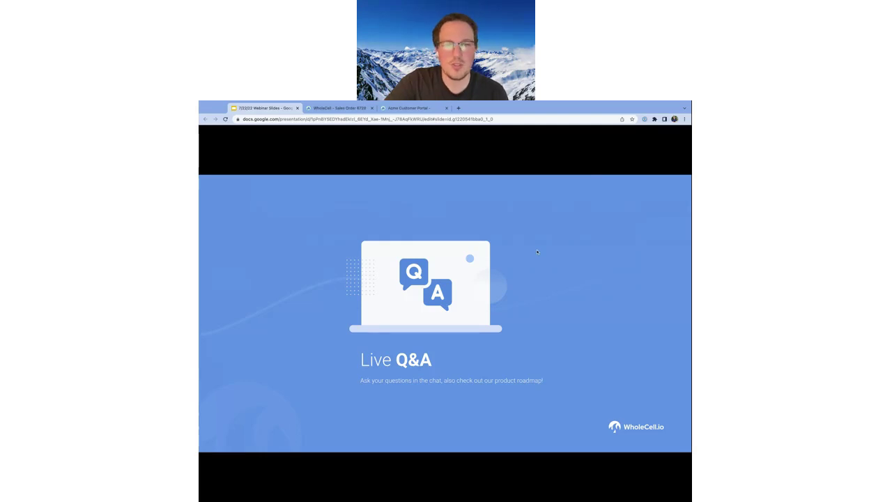
# Return to the WholeCell sales order with 10 iPhone 8 and 2 iPhone 7 units
pyautogui.click(359, 109)
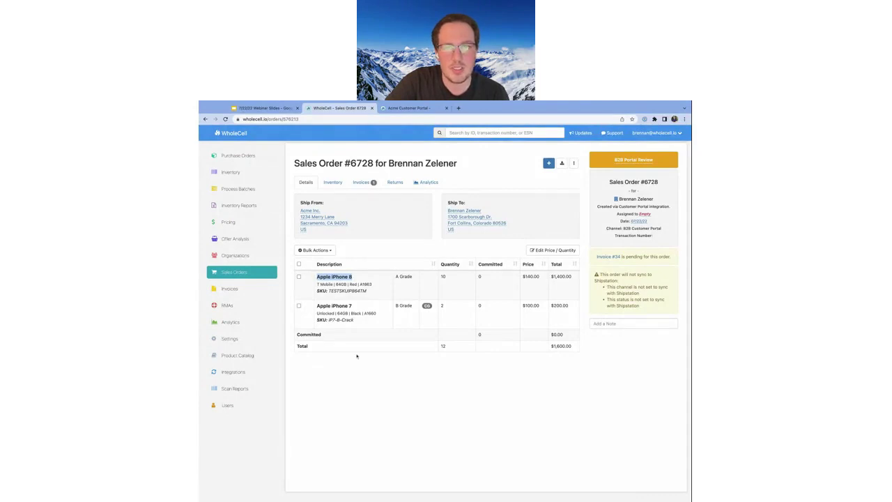
# Open WholeCell Settings in a new tab and list the Sales Orders statuses
pyautogui.middleClick(230, 339)
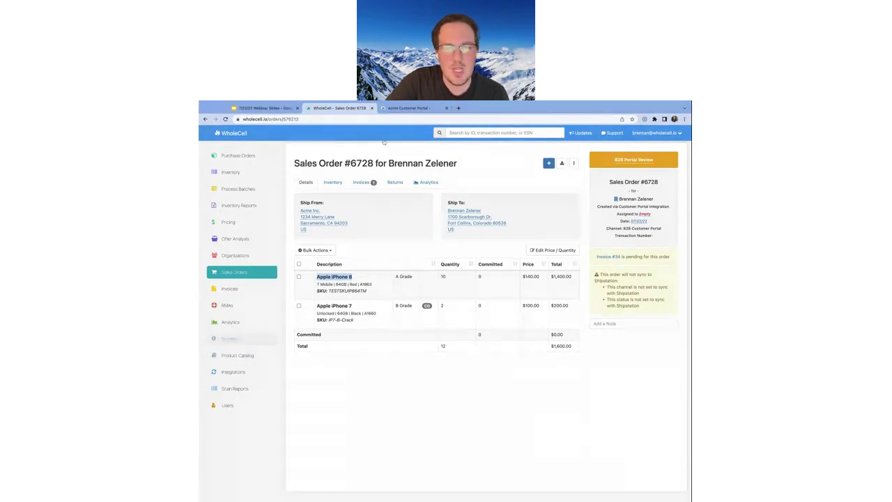
pyautogui.click(395, 108)
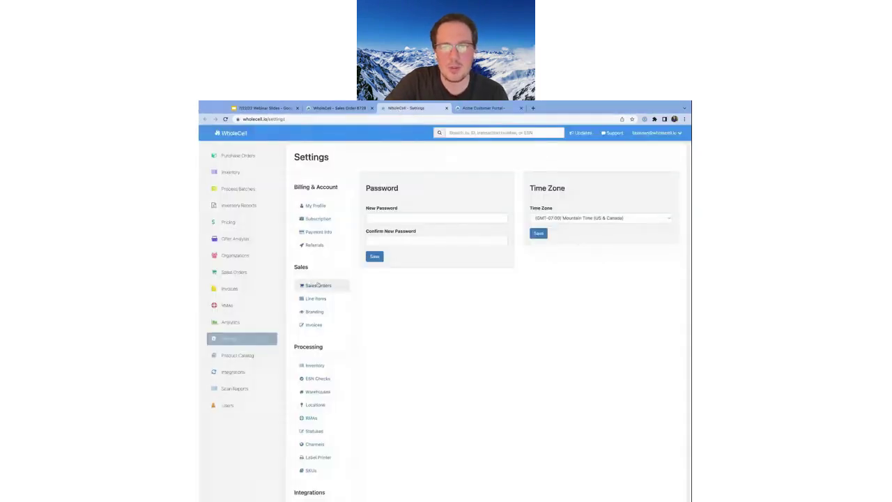
pyautogui.click(317, 285)
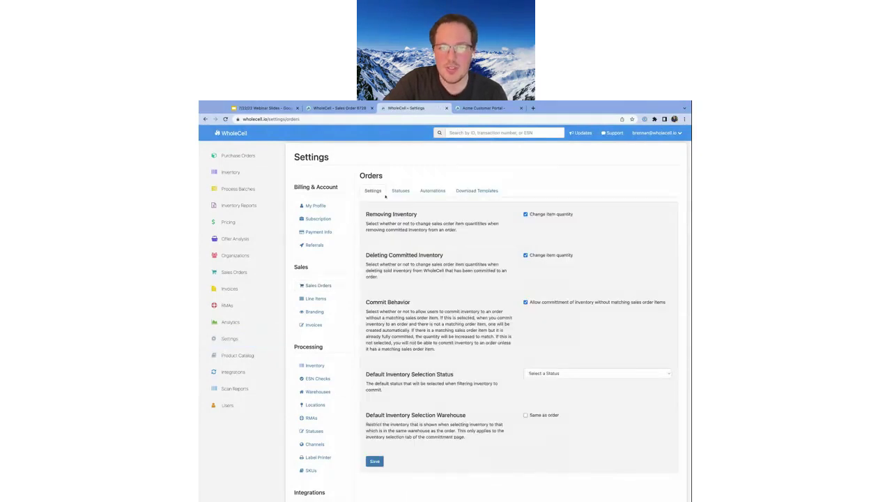
pyautogui.click(401, 191)
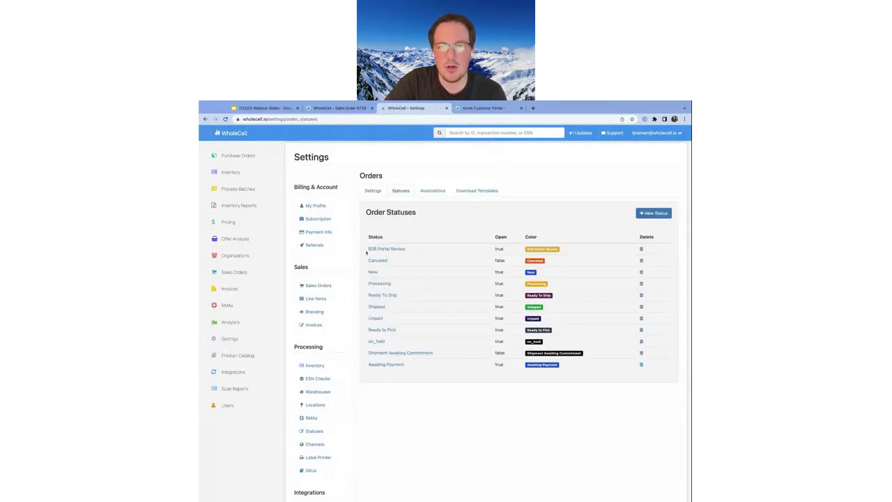
# Point out that B2B Portal Review counts as open, then edit that status
pyautogui.moveTo(367, 253); pyautogui.dragTo(364, 251)
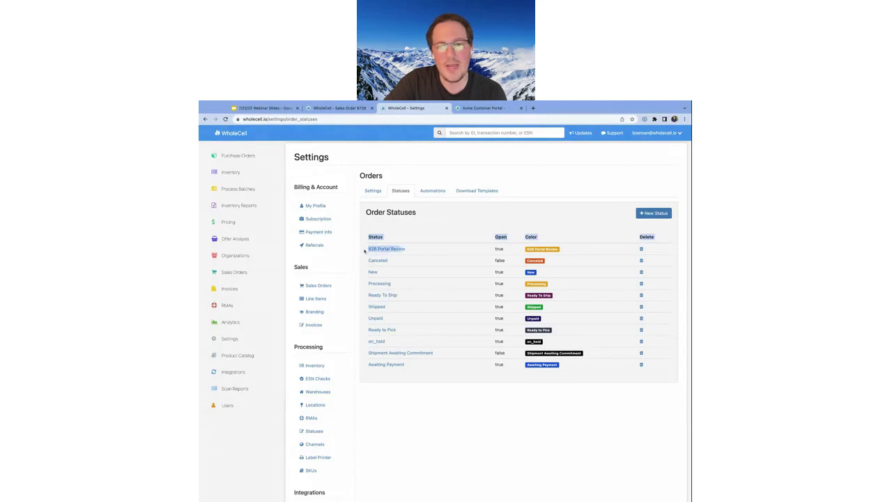
pyautogui.click(390, 249)
pyautogui.doubleClick(500, 249)
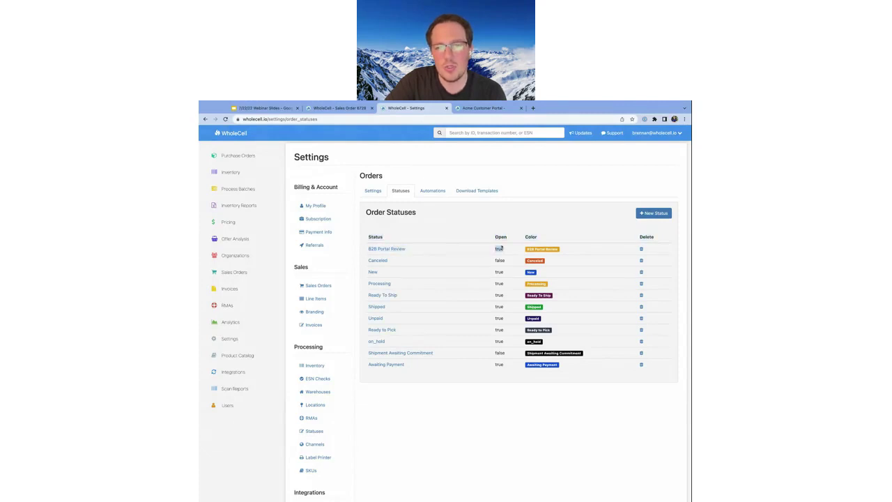
pyautogui.click(373, 250)
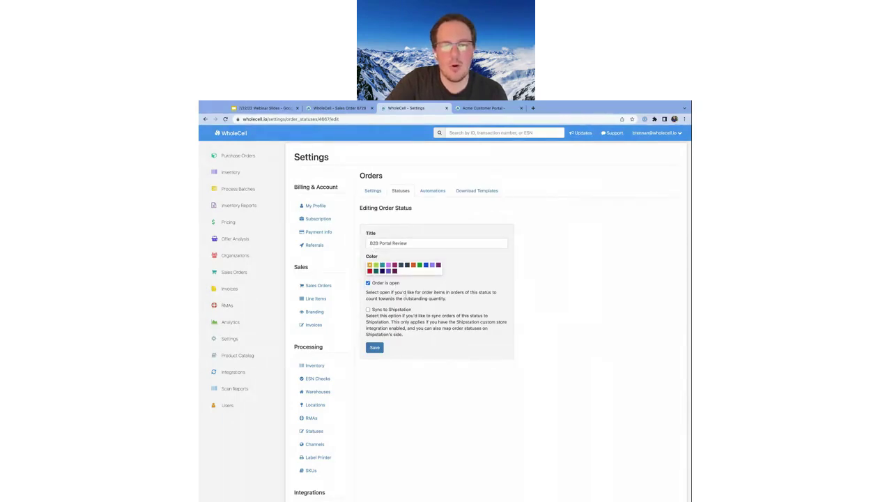
# Highlight the 'Order is open' outstanding-quantity help text, then return to the sales order tab
pyautogui.moveTo(422, 293); pyautogui.dragTo(450, 302)
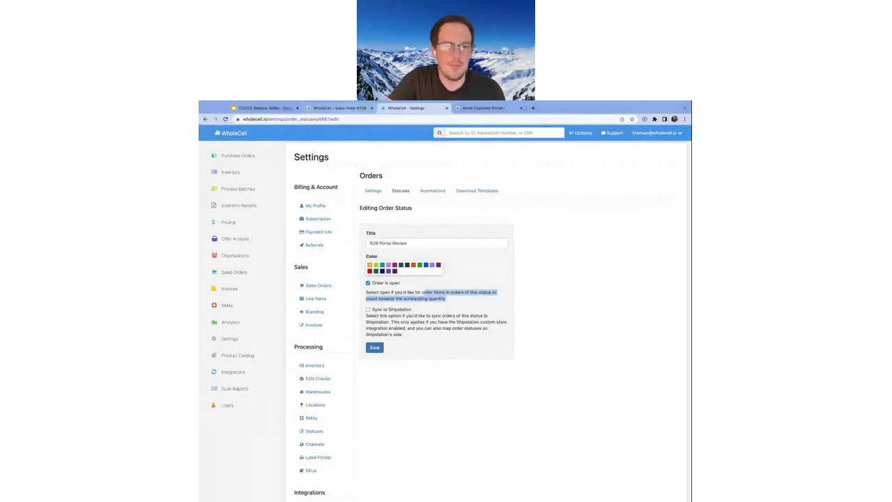
pyautogui.hotkey('ctrl', 'shift', 'Tab')
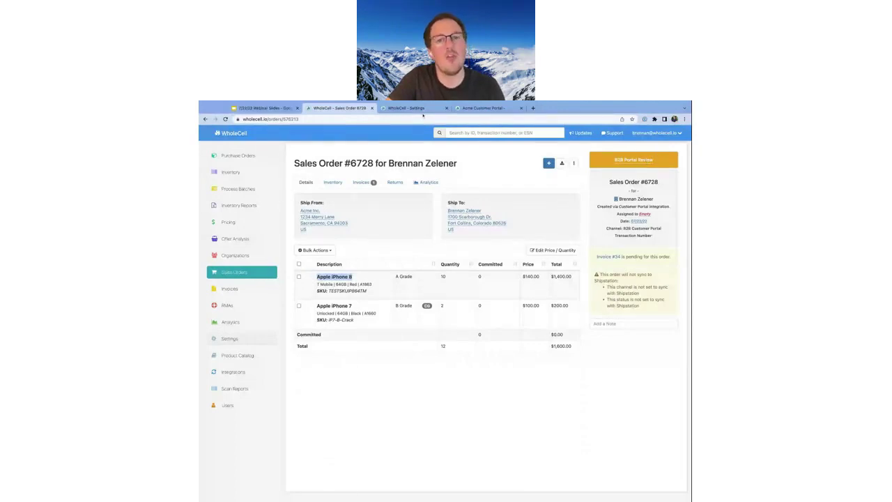
# Point out the order quantities 10 (iPhone 8) and 2 (iPhone 7), then return to the status form
pyautogui.click(418, 108)
pyautogui.click(343, 109)
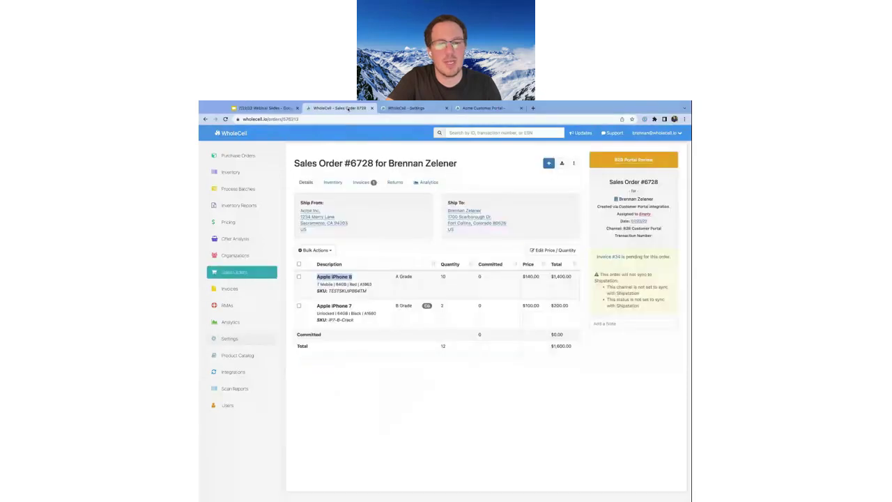
pyautogui.doubleClick(443, 276)
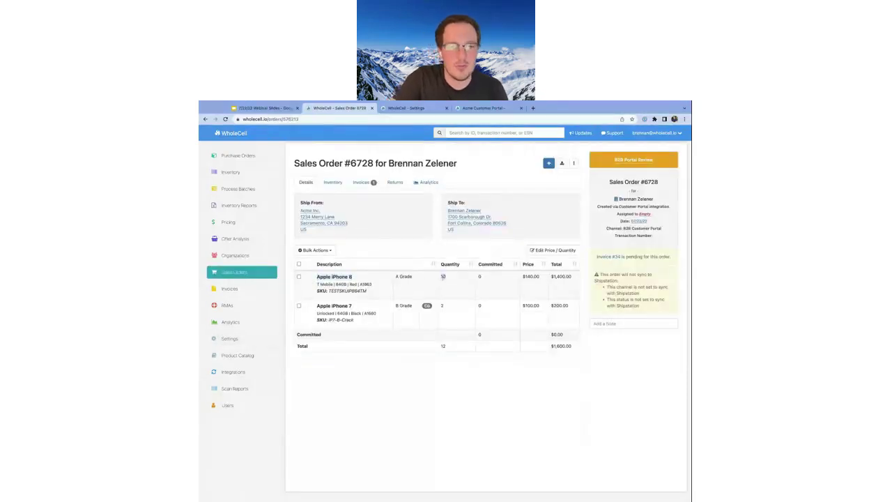
pyautogui.click(441, 306)
pyautogui.doubleClick(441, 306)
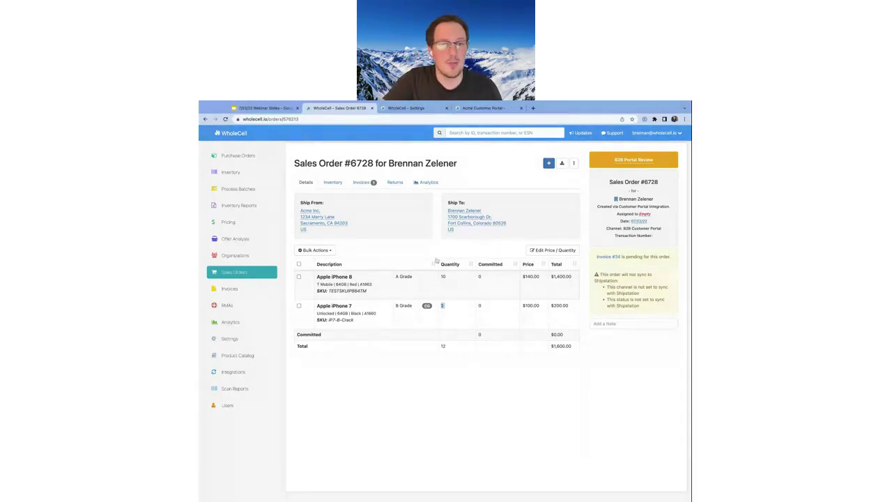
pyautogui.hotkey('ctrl', 'Tab')
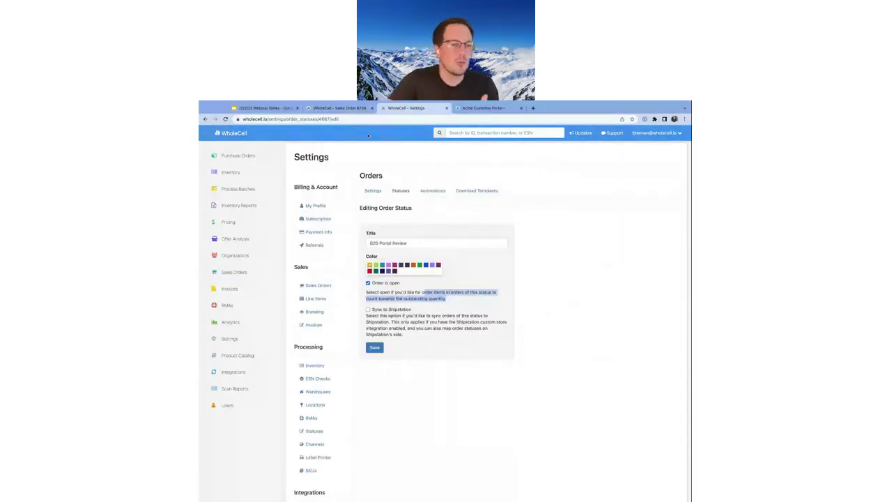
# Show the Acme Customer Portal's For Sale list of iPhone, AirPod and iPad items
pyautogui.click(354, 108)
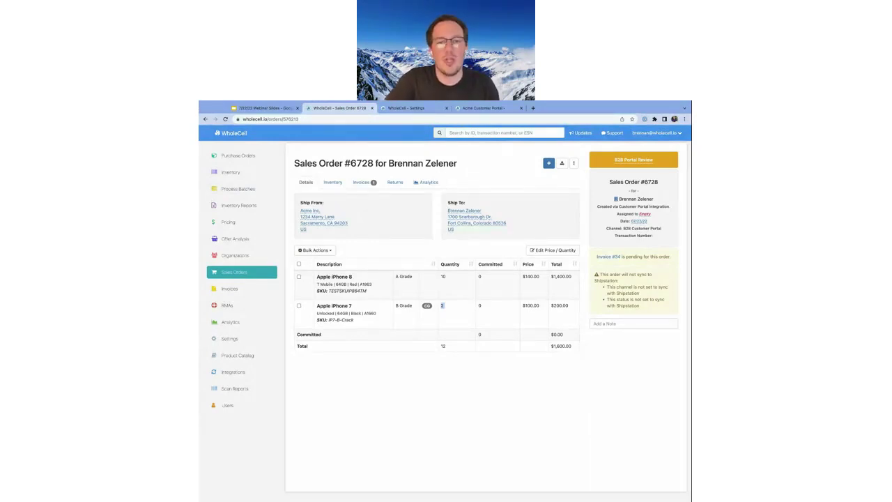
pyautogui.click(509, 110)
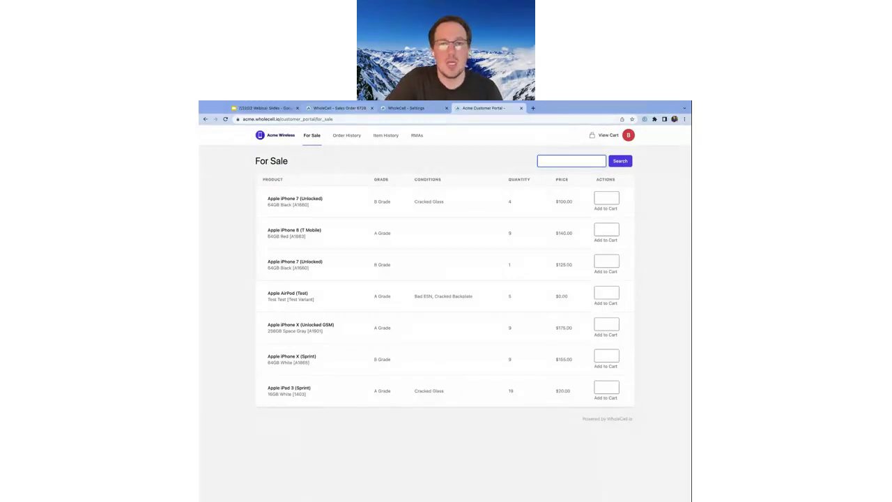
# Switch back to the WholeCell sales order totalling $1,600.00
pyautogui.hotkey('ctrl', '2')
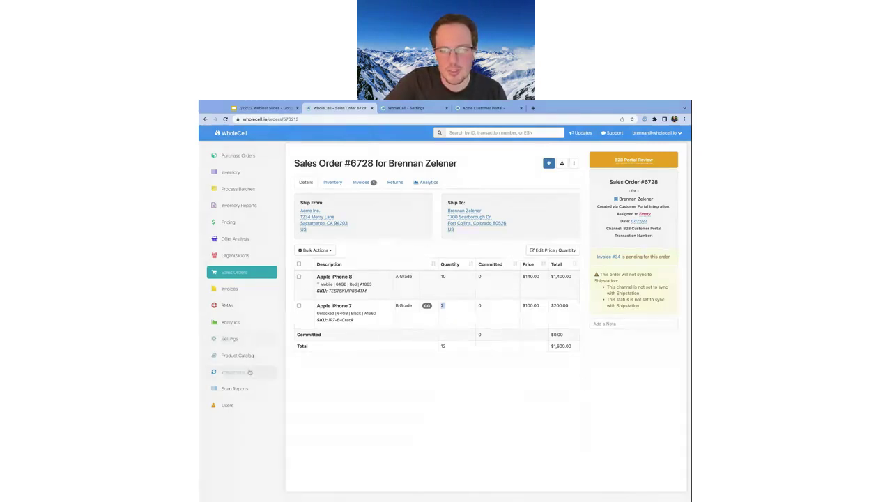
# Go to WholeCell's Integrations page listing Swappa, Back Market, eBay and other connections
pyautogui.click(233, 372)
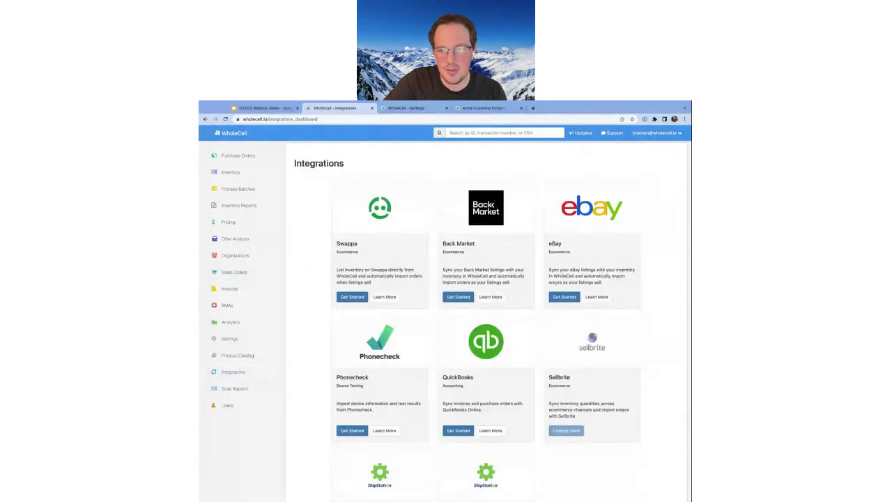
# Open the eBay integration's iPhone 8 64GB T-Mobile test listing
pyautogui.click(559, 296)
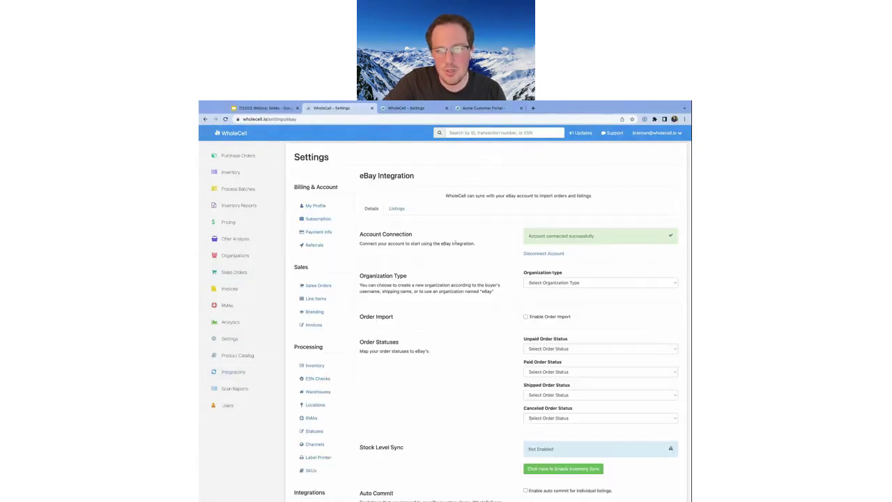
pyautogui.click(400, 214)
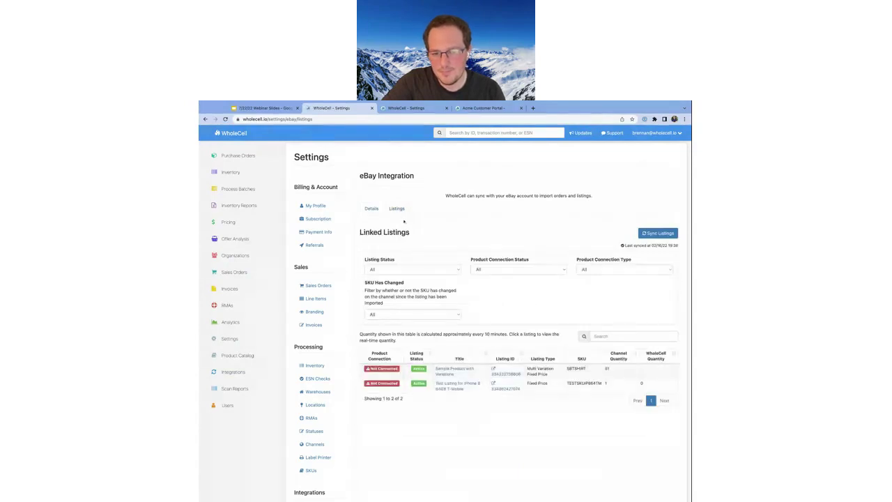
pyautogui.click(451, 384)
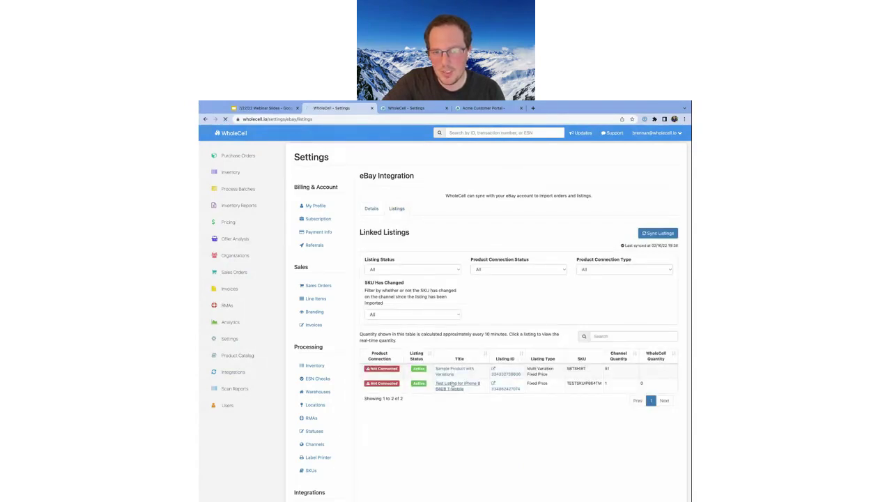
# Set the listing's inventory connection to Select specific Product Variations and save
pyautogui.click(411, 198)
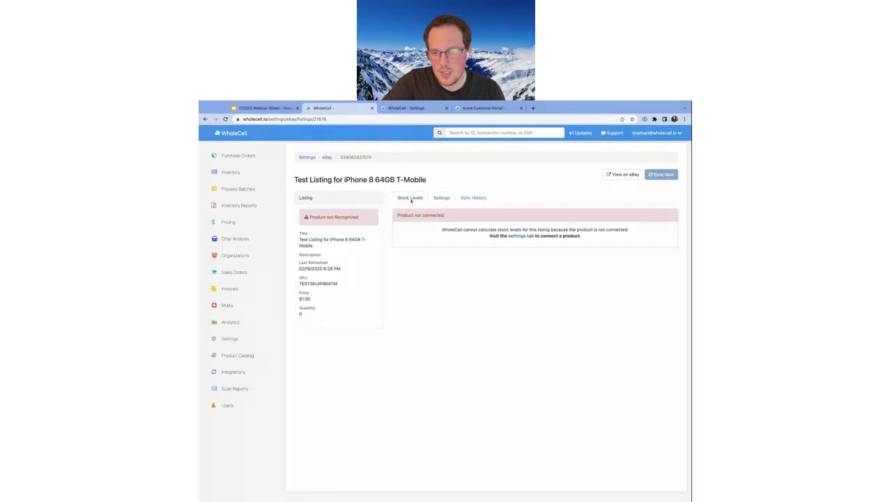
pyautogui.click(441, 198)
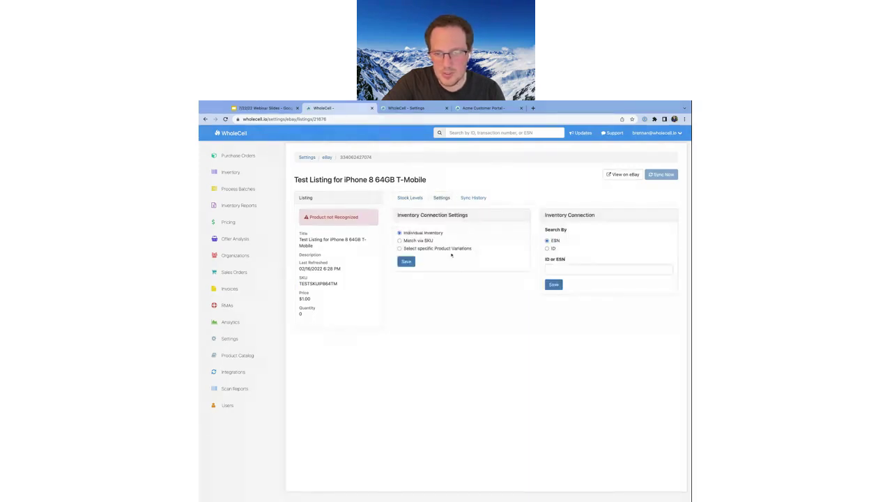
pyautogui.click(450, 248)
pyautogui.click(403, 262)
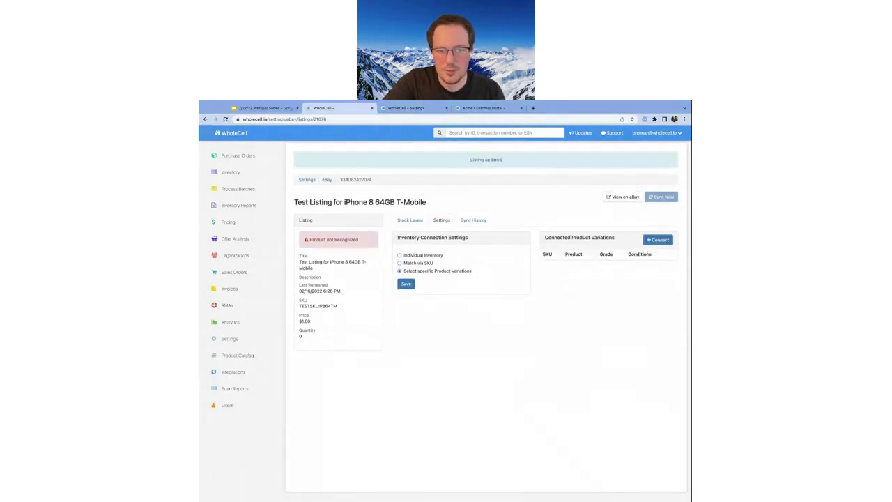
# Connect the Apple iPhone 8 64GB White Unlocked variation, grade A, to the listing and save
pyautogui.click(658, 240)
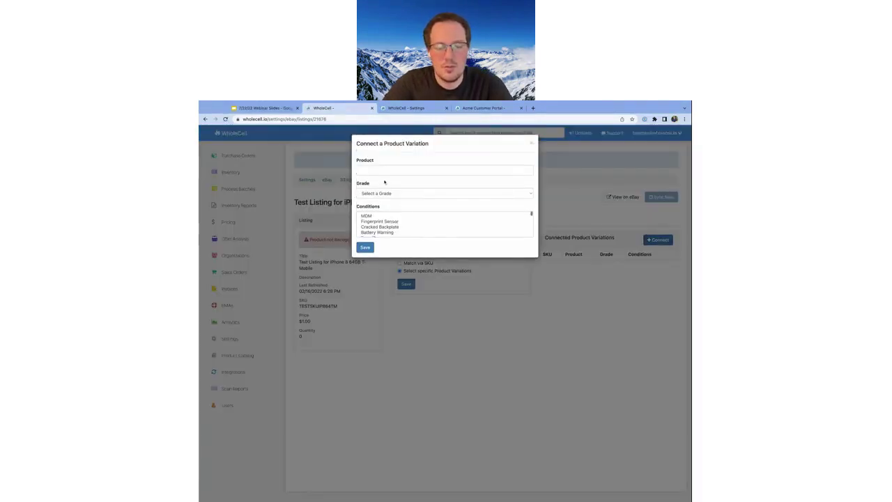
pyautogui.click(383, 171)
pyautogui.write('iphon')
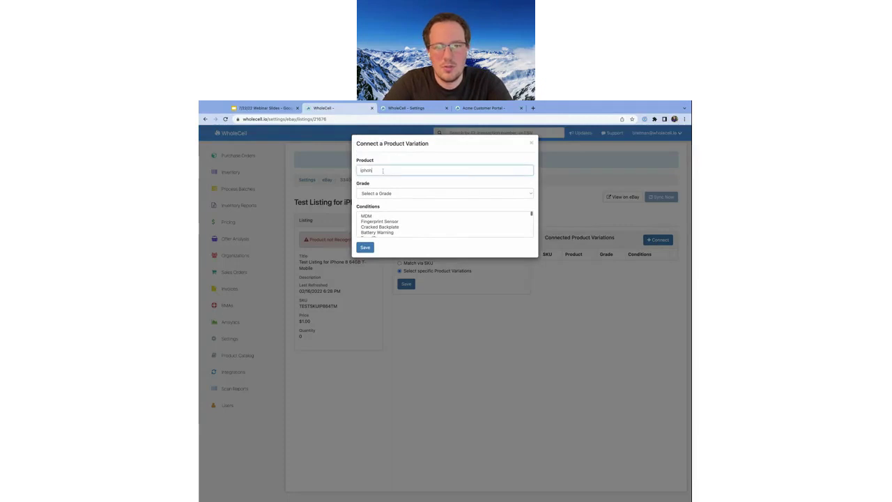
pyautogui.write('e 8 64')
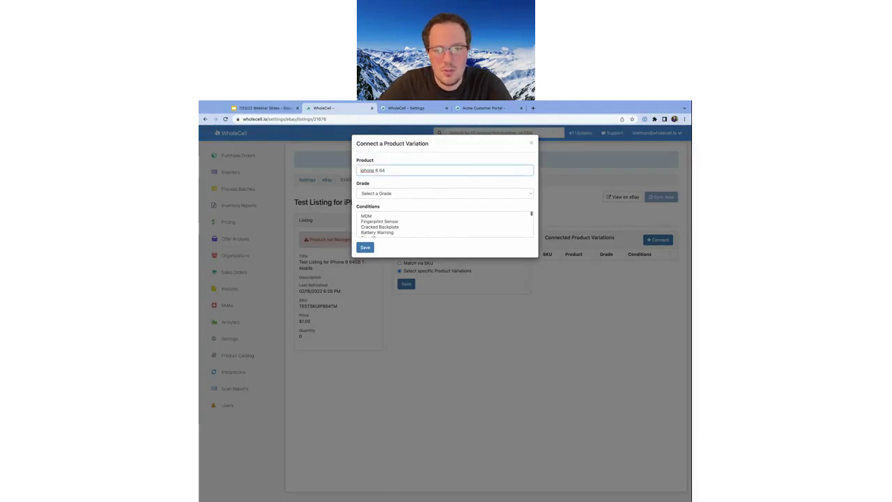
pyautogui.write('GB')
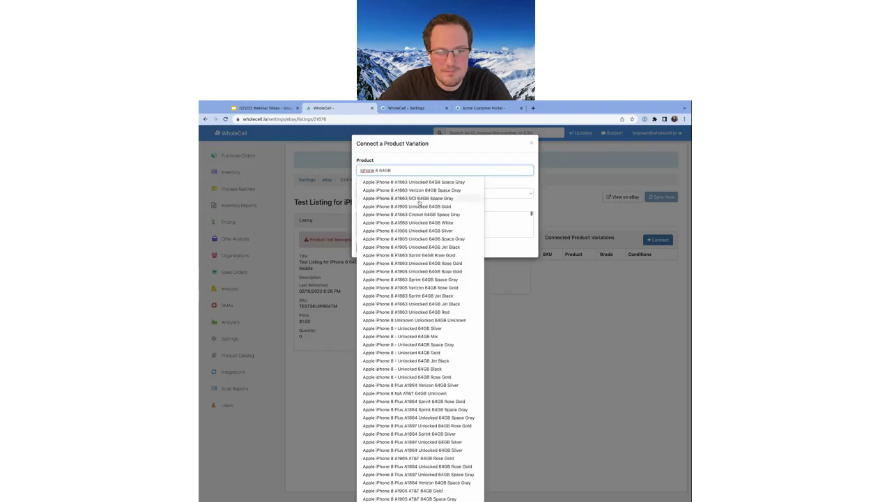
pyautogui.click(447, 223)
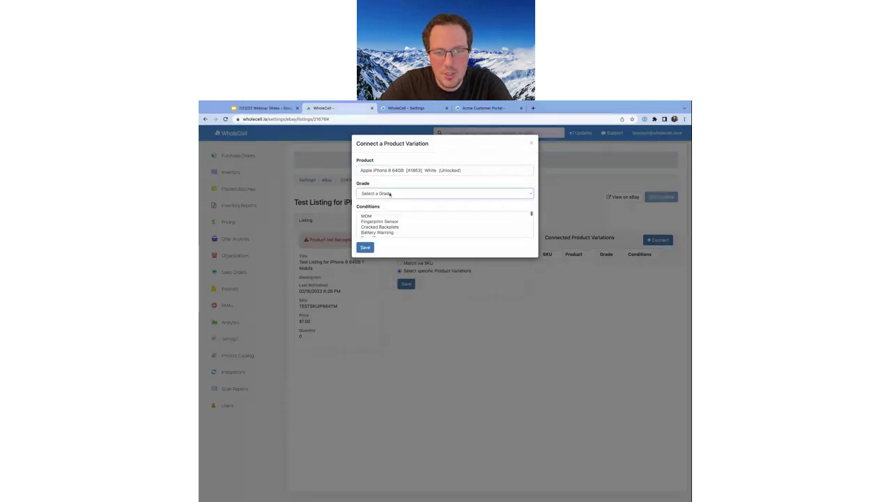
pyautogui.click(390, 194)
pyautogui.click(365, 247)
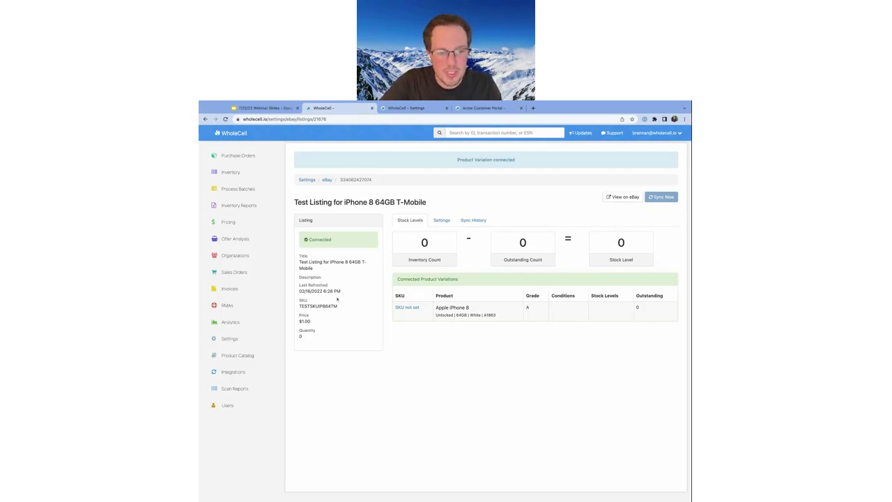
# Show the Inventory settings' Custom Fields list, highlighting Po Invoice, then return to the Live Q&A slide
pyautogui.click(229, 339)
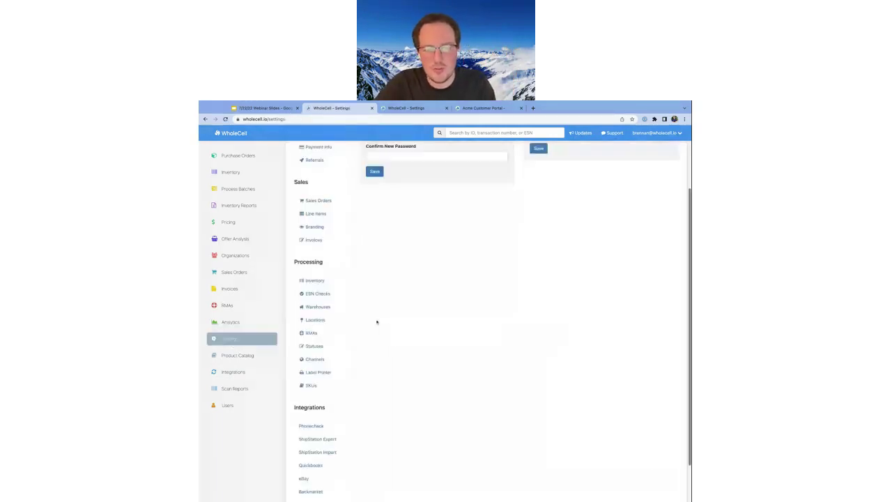
pyautogui.scroll(-1, 377, 322)
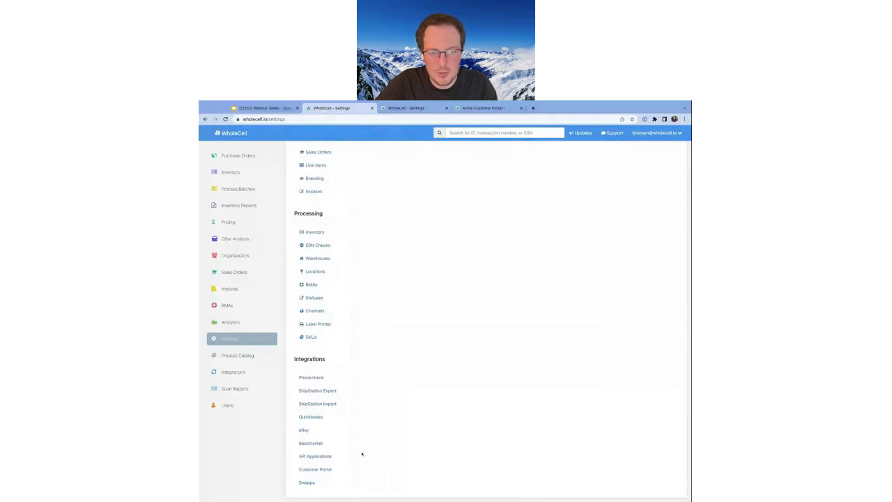
pyautogui.scroll(3, 328, 321)
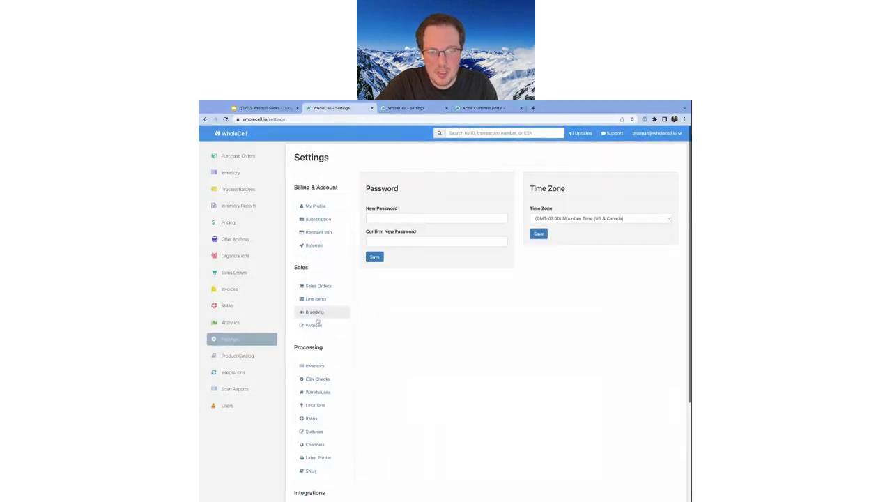
pyautogui.click(326, 366)
pyautogui.moveTo(557, 347); pyautogui.dragTo(529, 304)
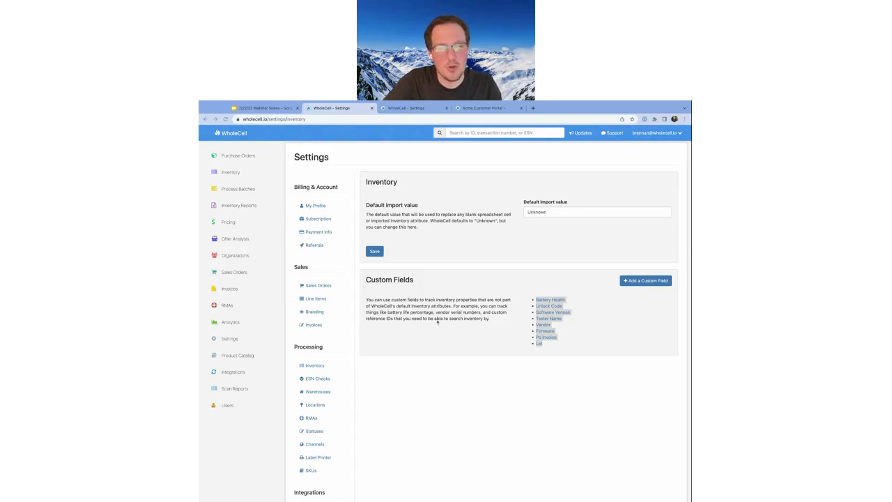
pyautogui.moveTo(562, 338); pyautogui.dragTo(536, 339)
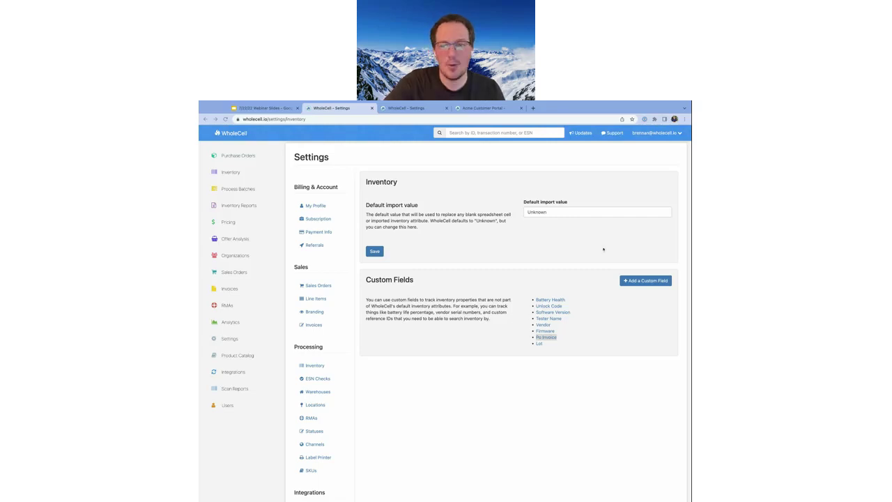
pyautogui.click(264, 108)
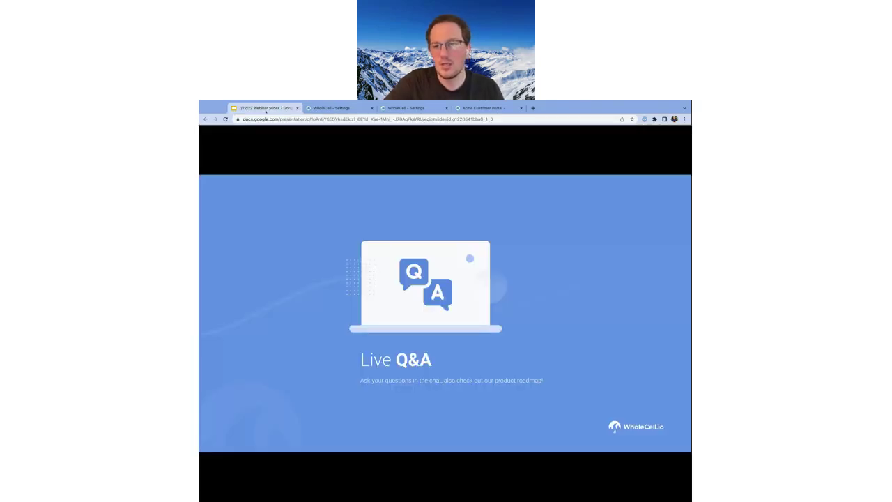